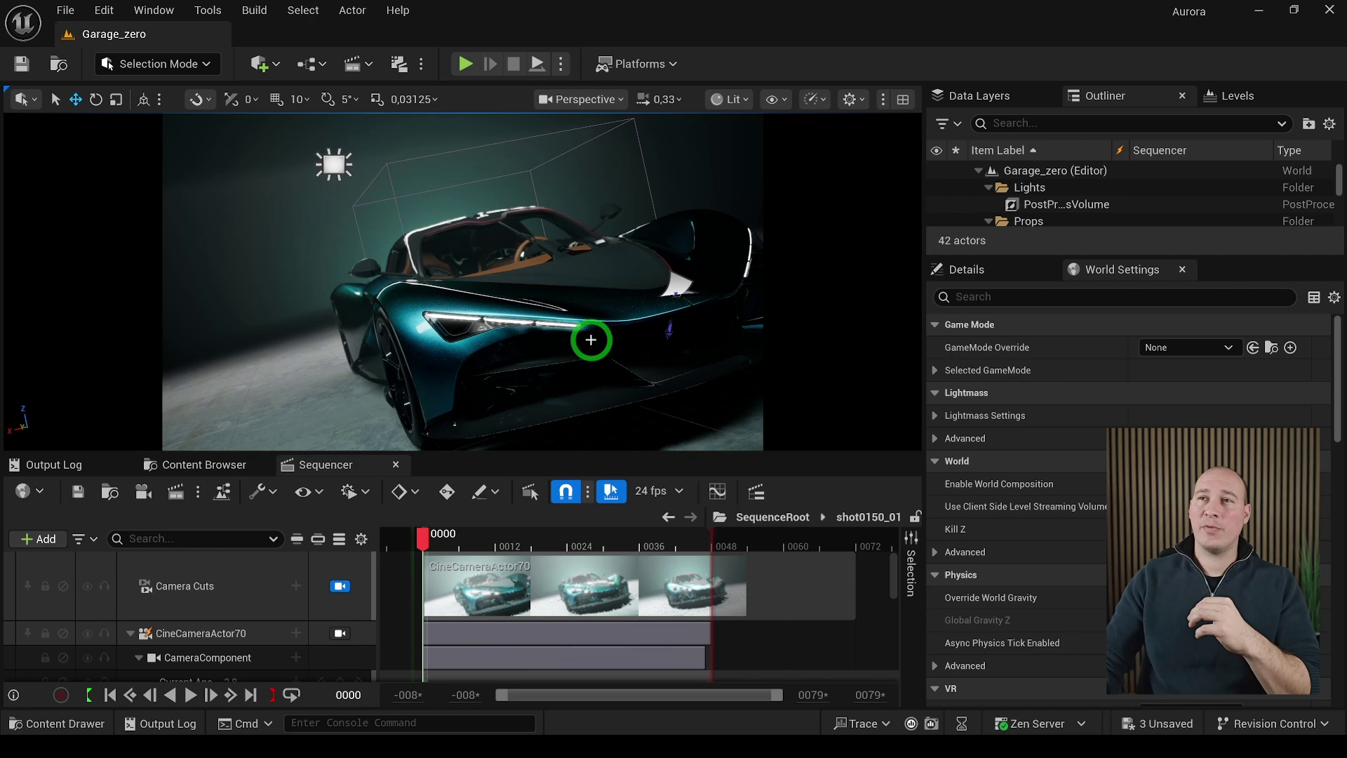
Open the Movie Render Queue and add the LS_shot0010_01 level sequence from the Content Browser as a render job
{"action": "left_click", "coordinate": [156, 10]}
{"action": "mouse_move", "coordinate": [202, 75]}
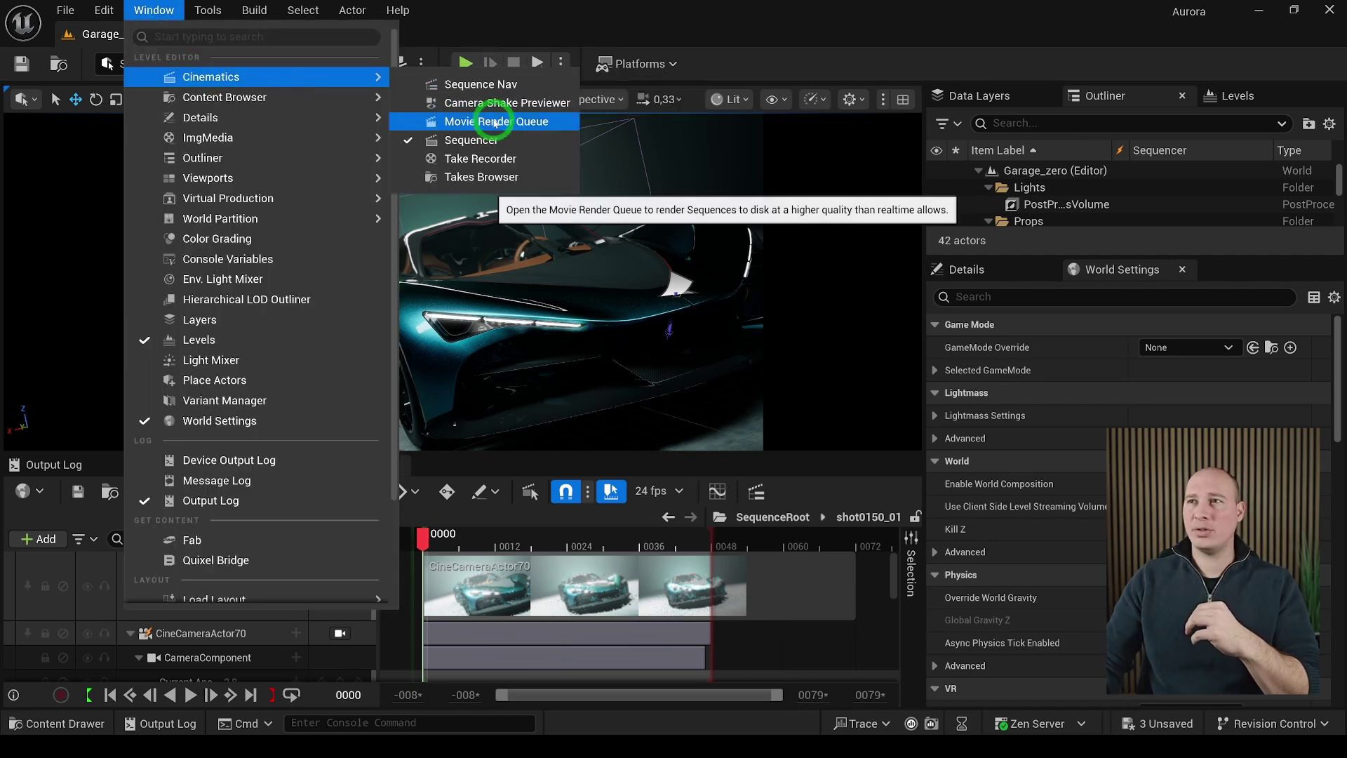
{"action": "left_click", "coordinate": [491, 122]}
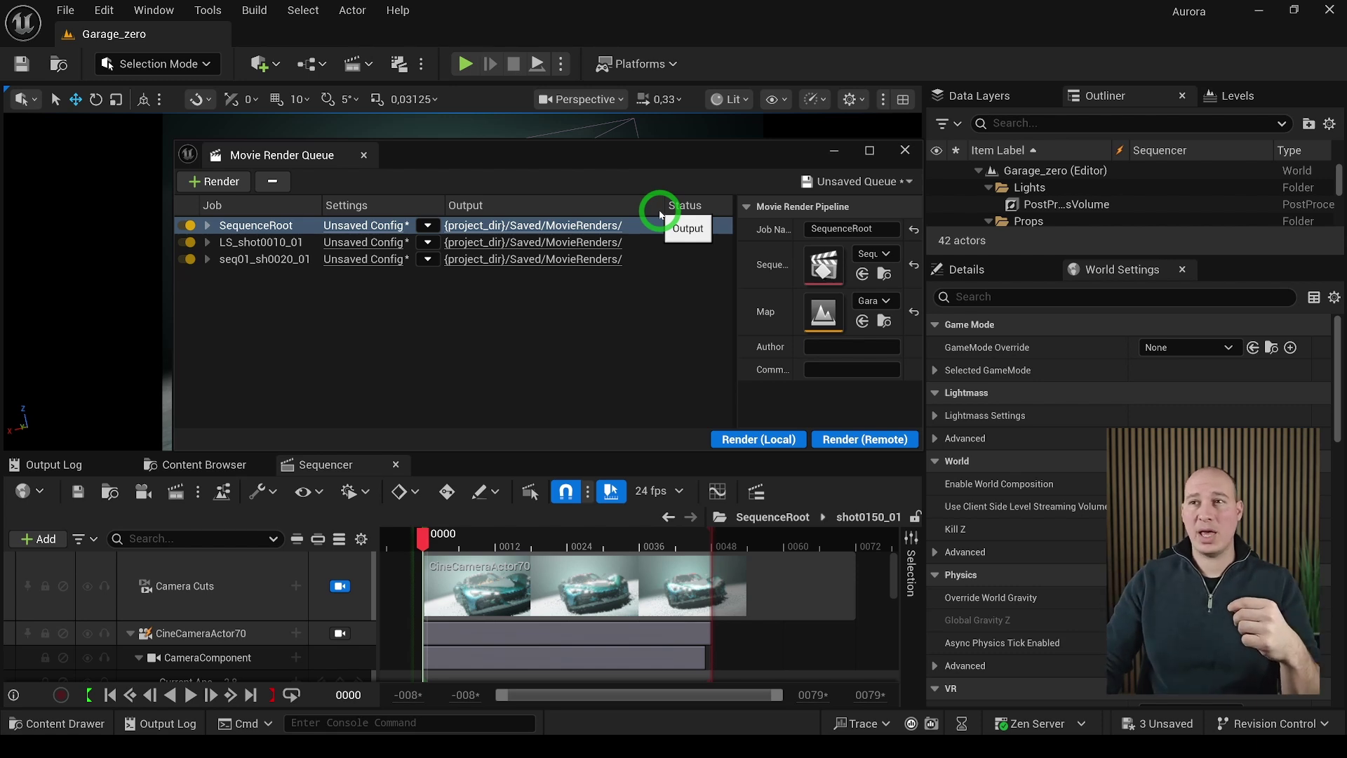
{"action": "left_click", "coordinate": [217, 182]}
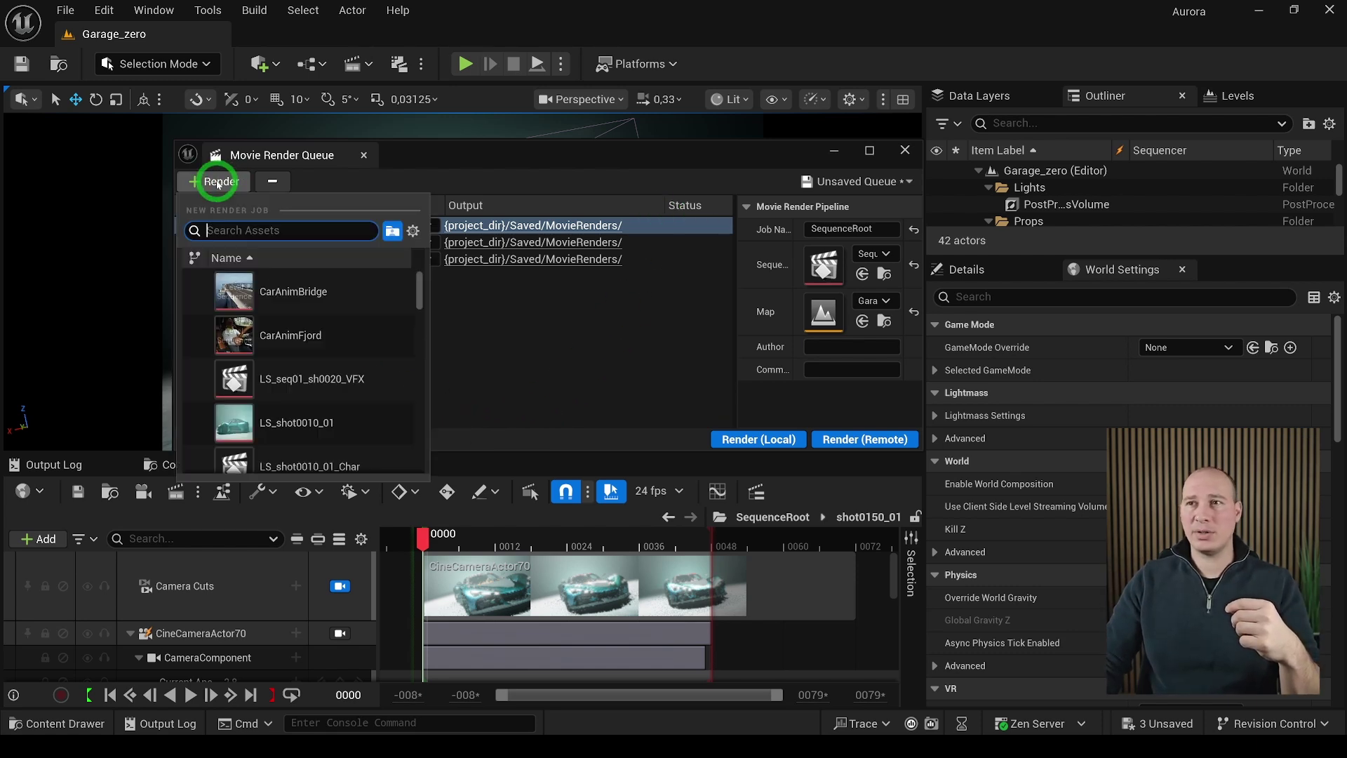
{"action": "left_click", "coordinate": [535, 349]}
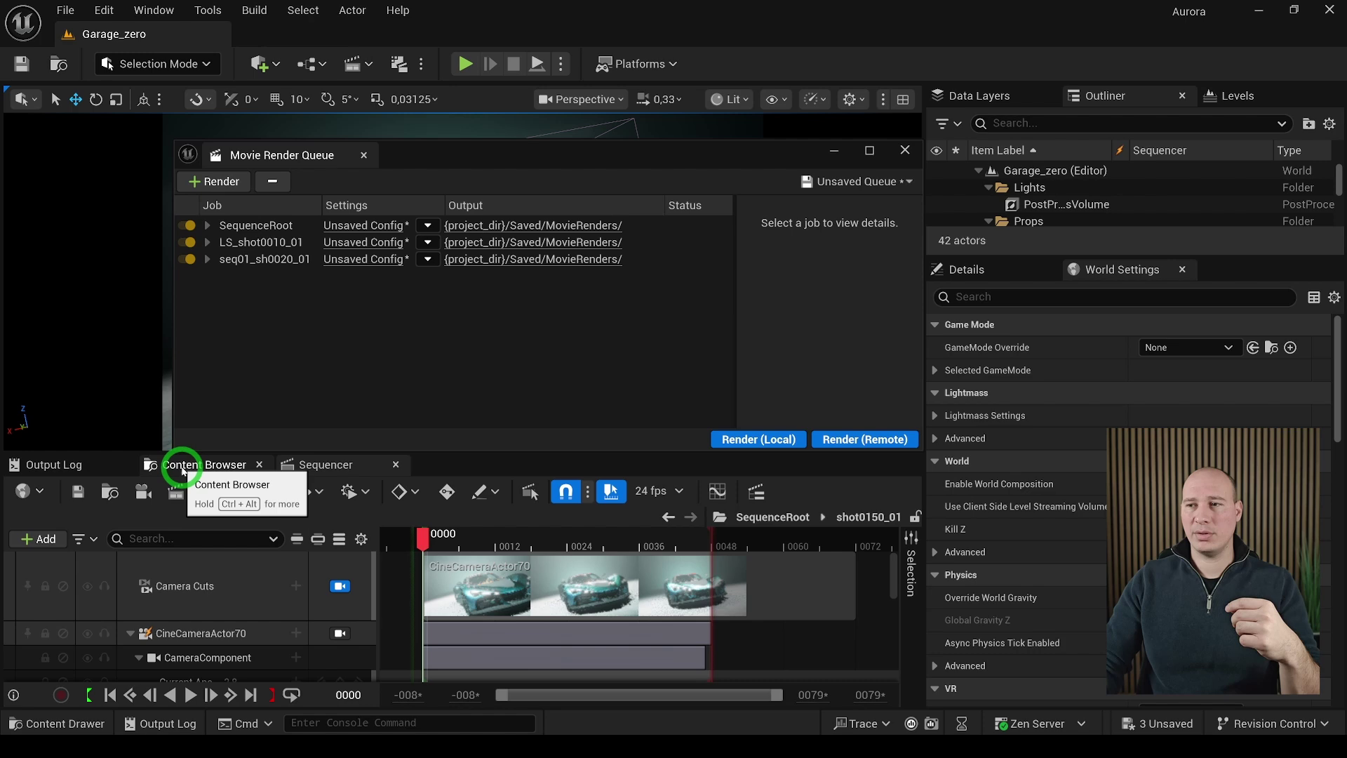
{"action": "left_click", "coordinate": [183, 465]}
{"action": "left_click_drag", "start_coordinate": [758, 617], "coordinate": [319, 331]}
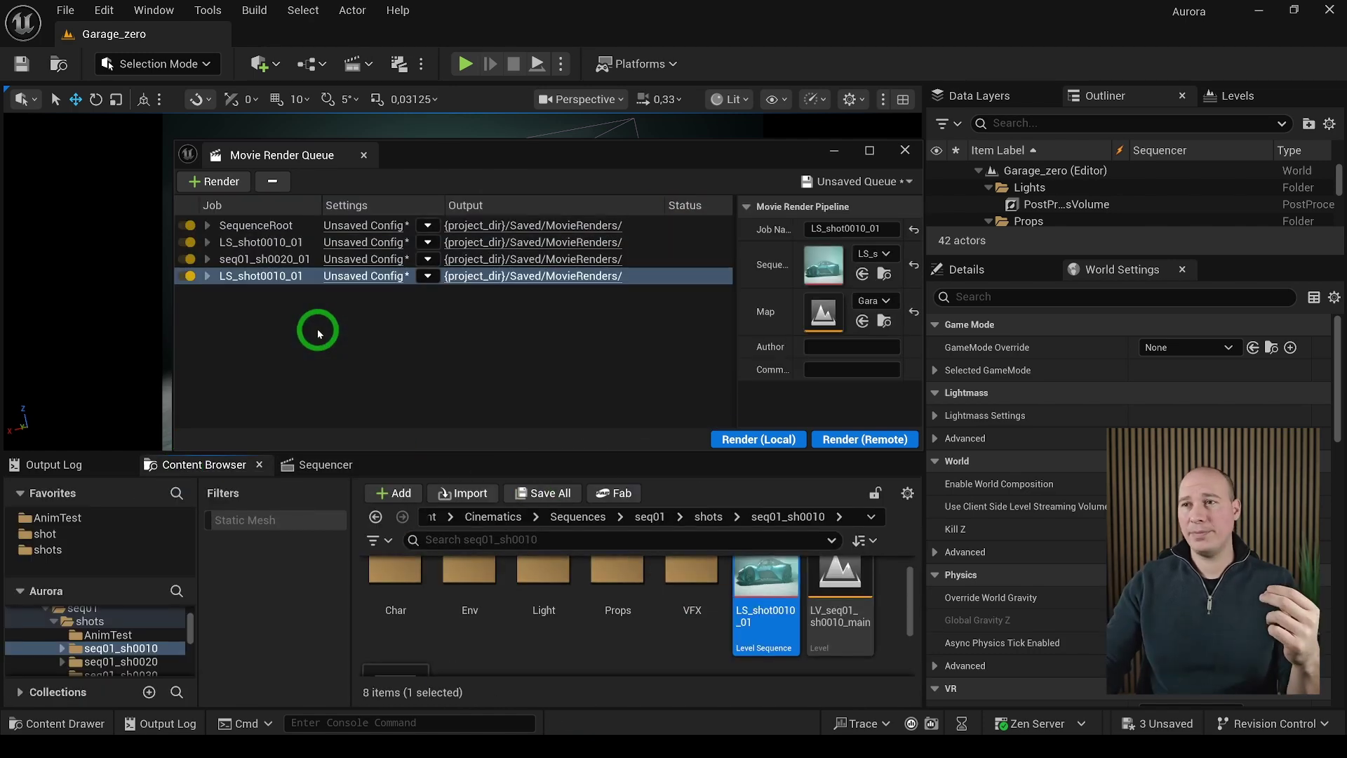
Close the Movie Render Queue and reopen it through the Sequencer's render command for the current sequence
{"action": "left_click", "coordinate": [905, 150]}
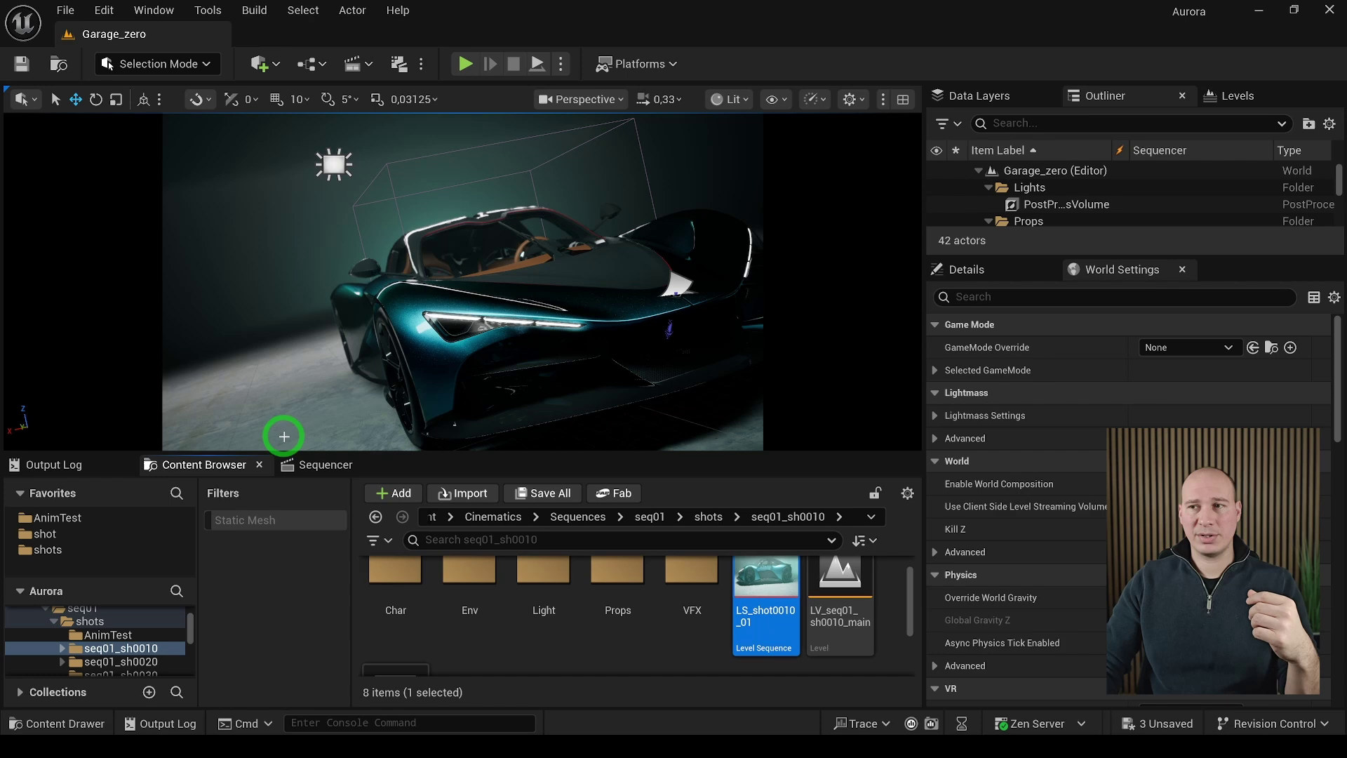
{"action": "left_click", "coordinate": [302, 463]}
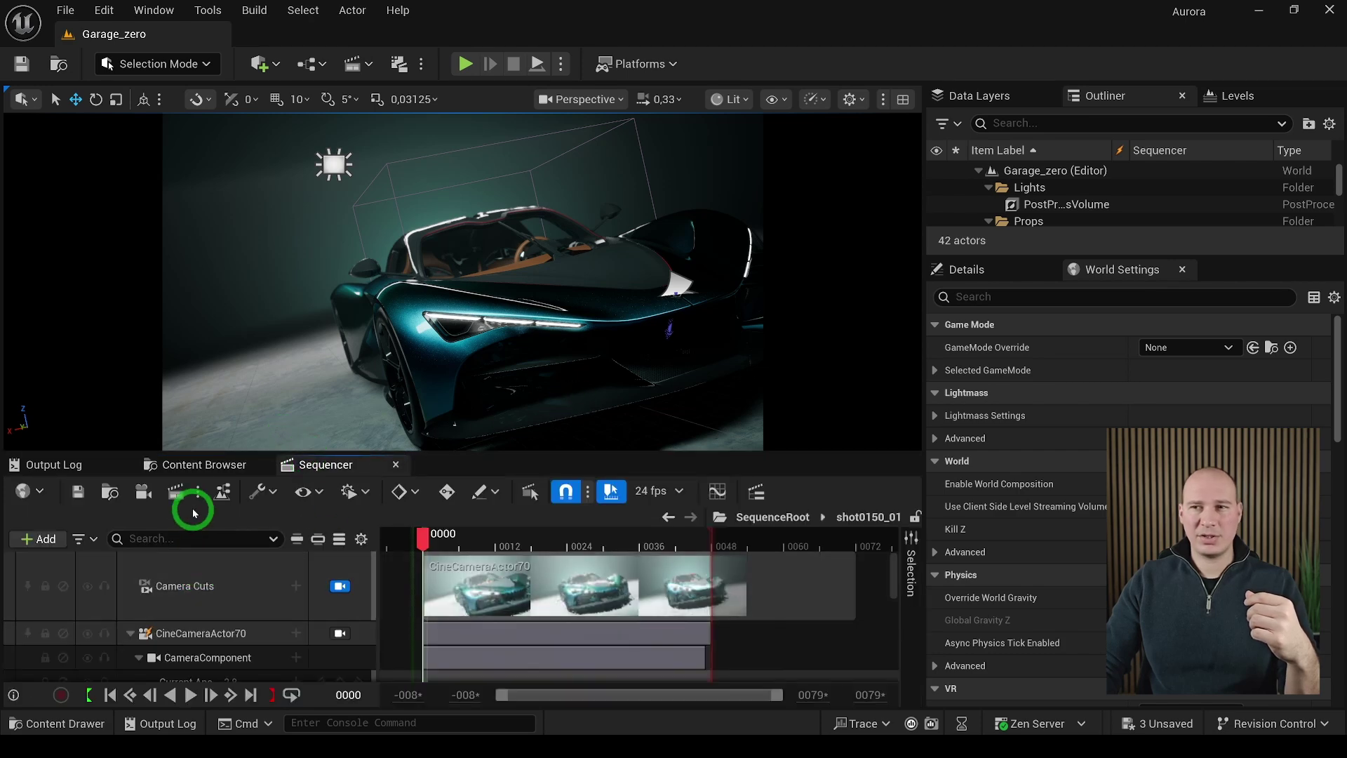
{"action": "left_click", "coordinate": [176, 492]}
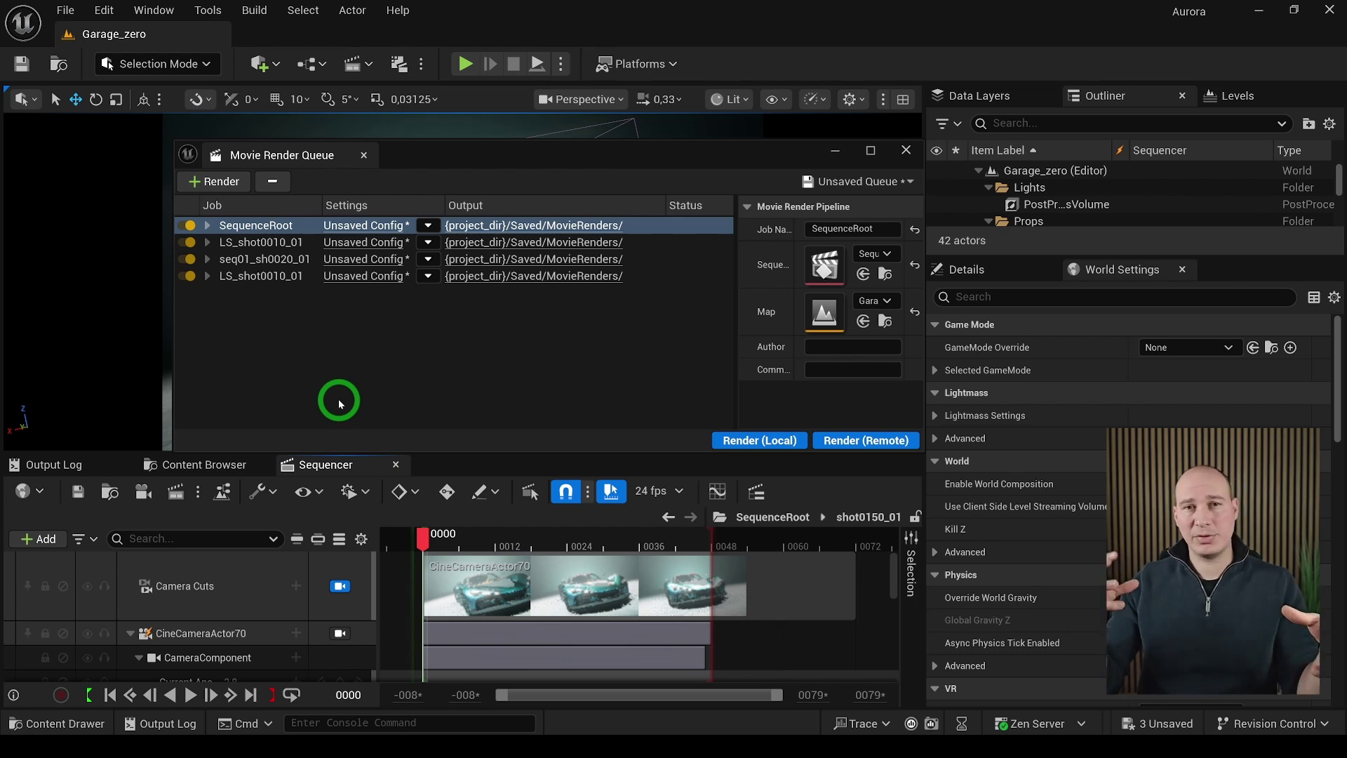
Look through the queued render jobs one by one and return to the SequenceRoot job
{"action": "left_click", "coordinate": [634, 242]}
{"action": "left_click", "coordinate": [638, 257]}
{"action": "left_click", "coordinate": [640, 253], "text": "ctrl"}
{"action": "left_click", "coordinate": [638, 240]}
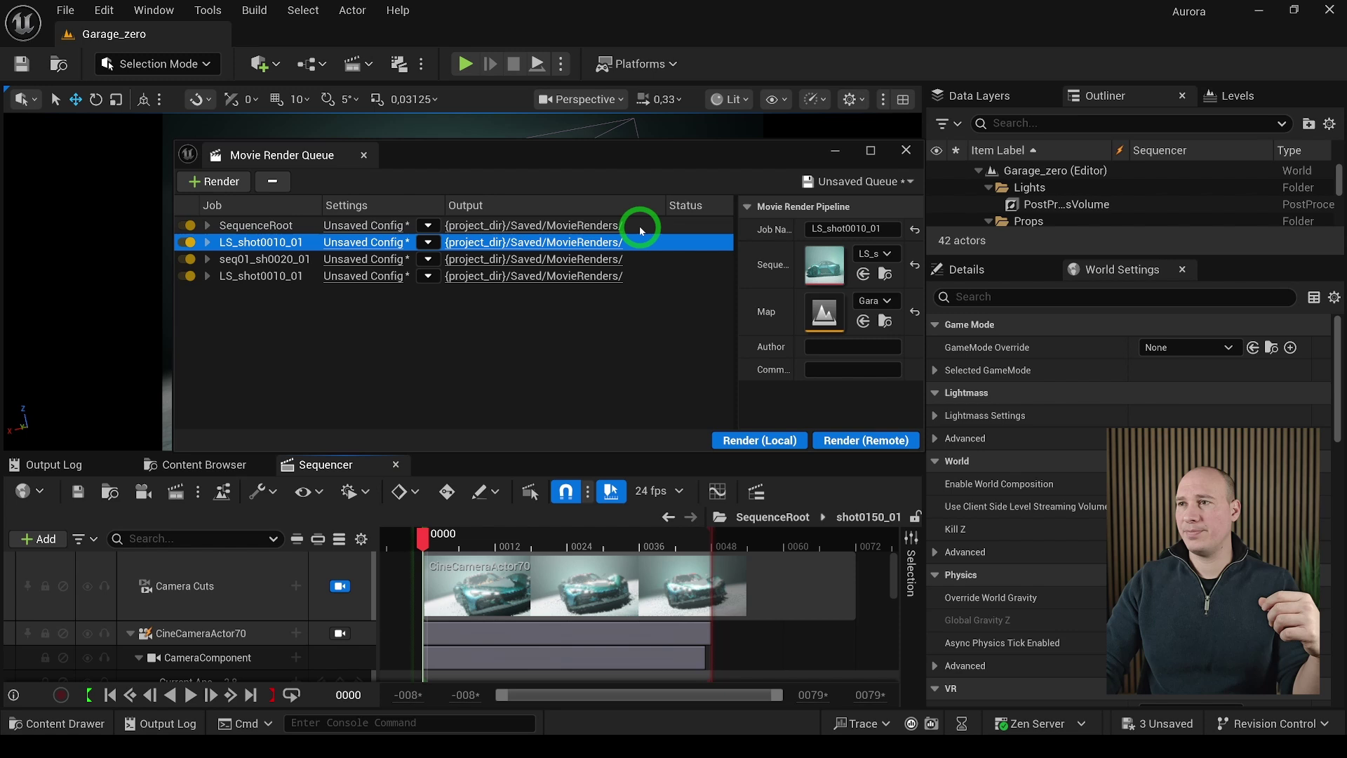
{"action": "left_click", "coordinate": [638, 225]}
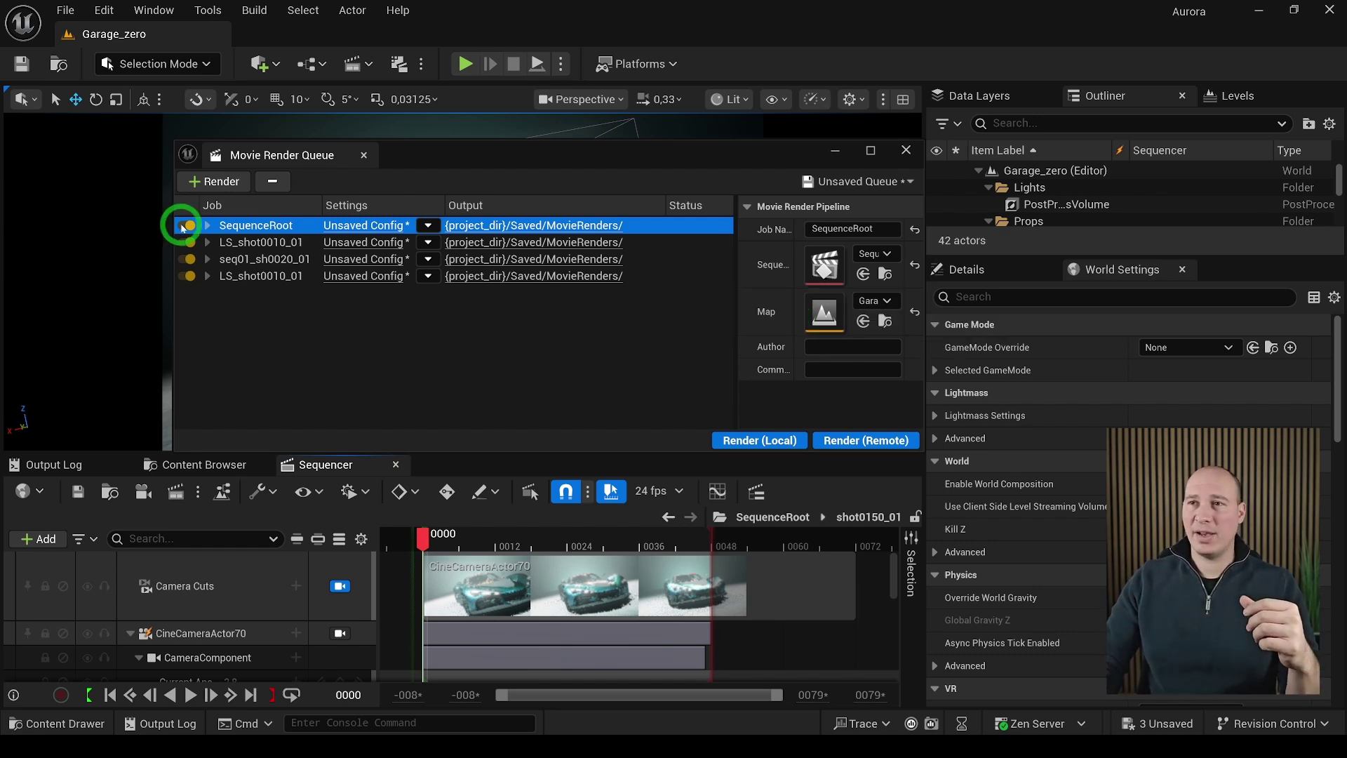
{"action": "left_click", "coordinate": [274, 242]}
{"action": "left_click", "coordinate": [270, 258]}
{"action": "left_click", "coordinate": [270, 276]}
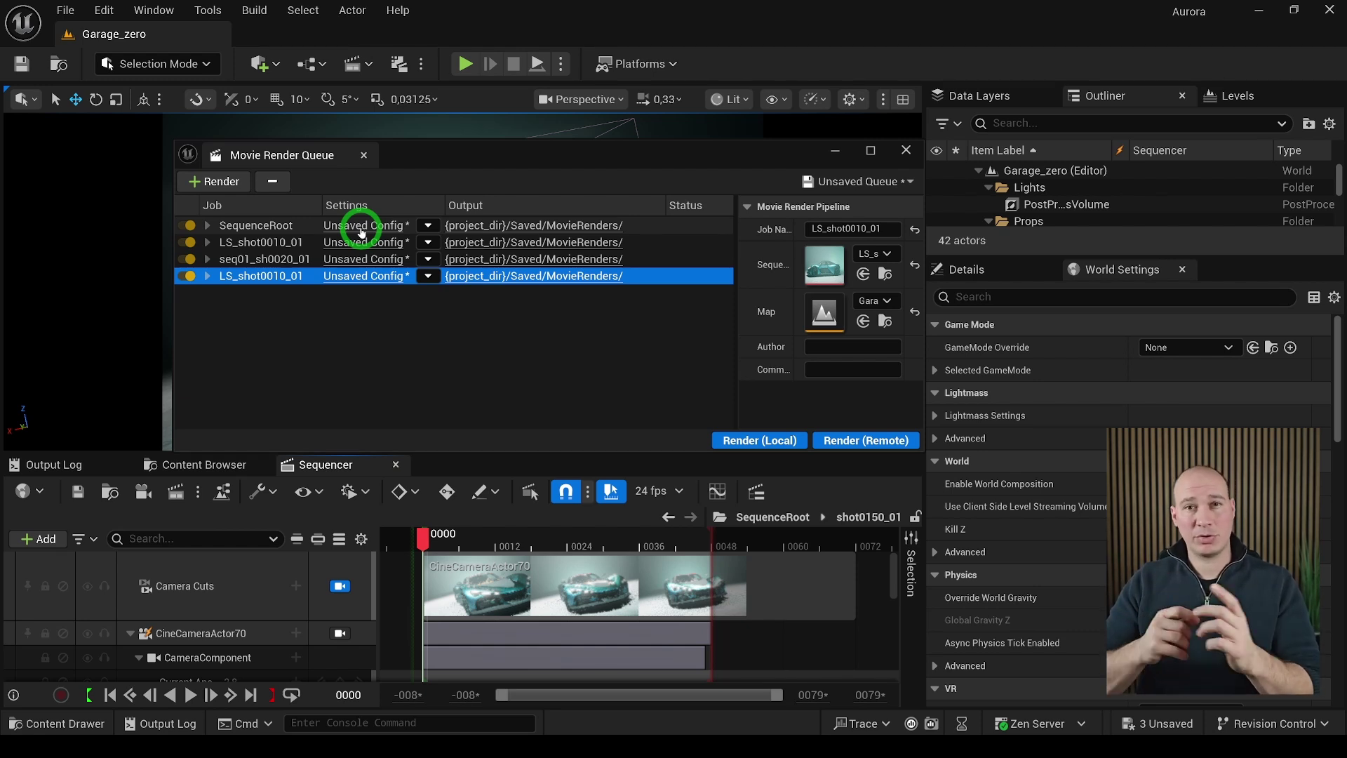
{"action": "left_click", "coordinate": [359, 240]}
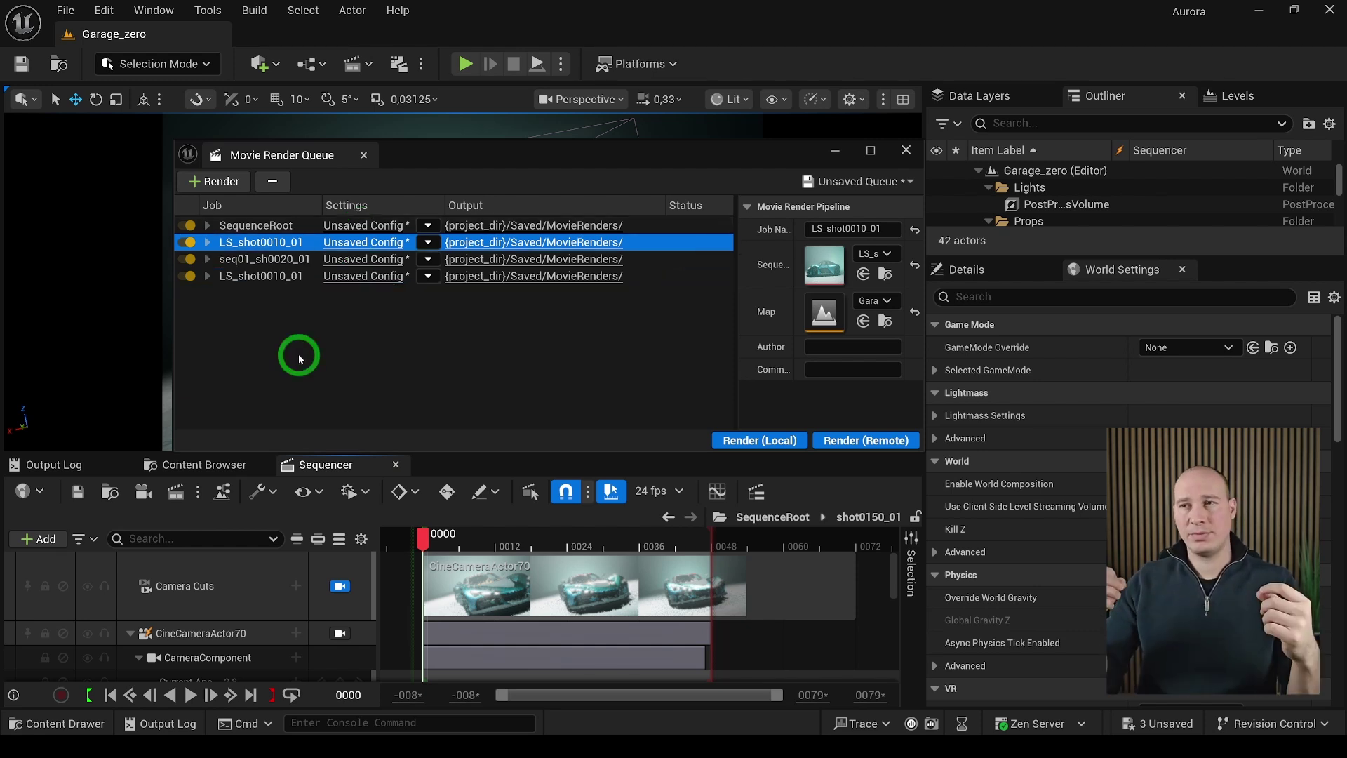
{"action": "left_click", "coordinate": [234, 225]}
{"action": "left_click", "coordinate": [207, 224]}
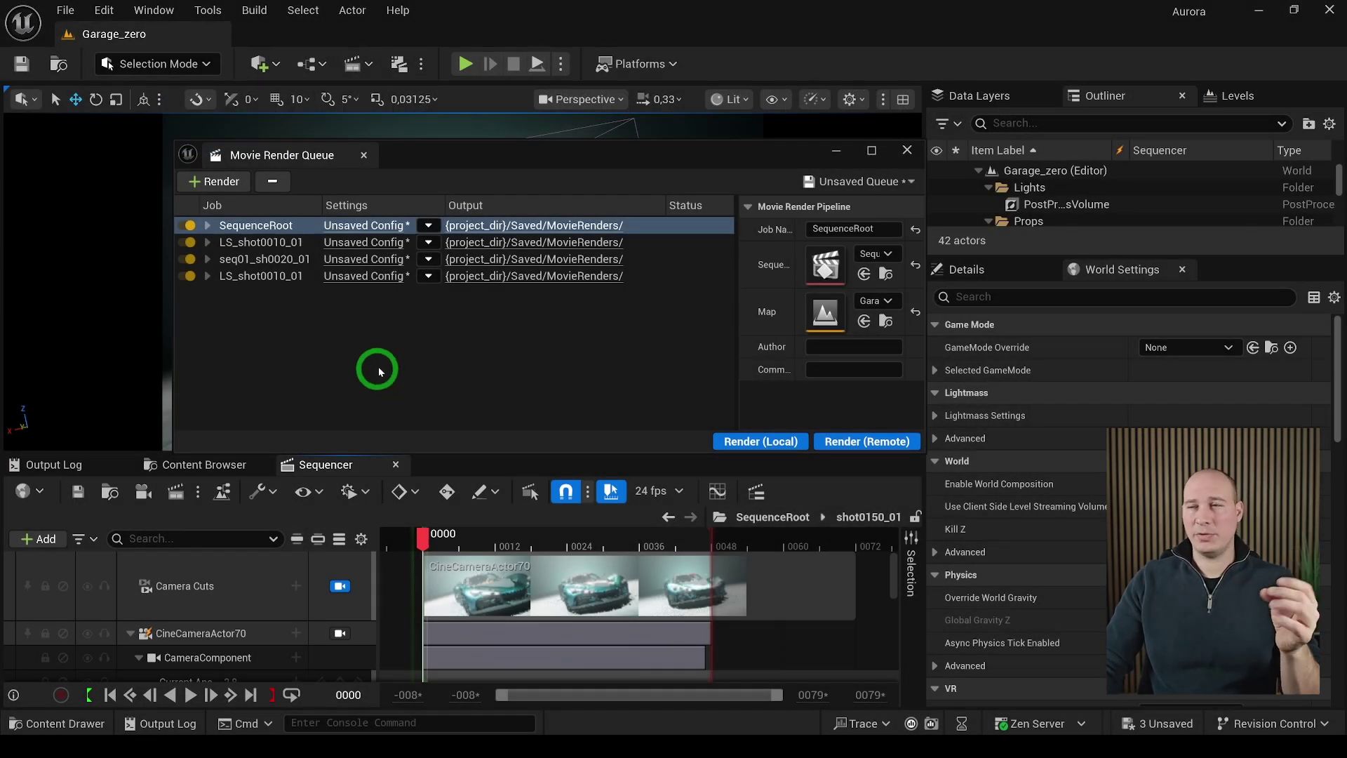
Open the SequenceRoot job's render configuration in an enlarged window and add an Anti-aliasing setting
{"action": "left_click", "coordinate": [349, 225]}
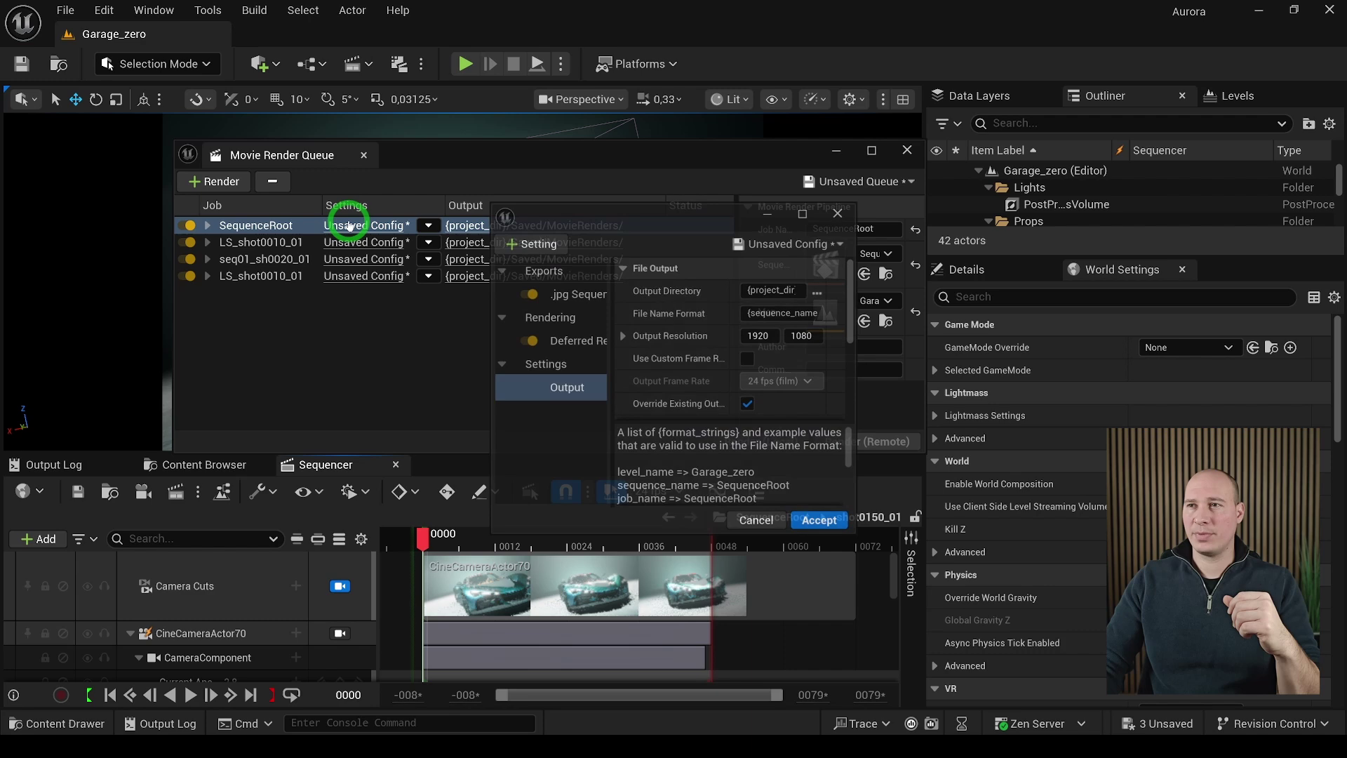
{"action": "left_click_drag", "start_coordinate": [682, 458], "coordinate": [948, 582]}
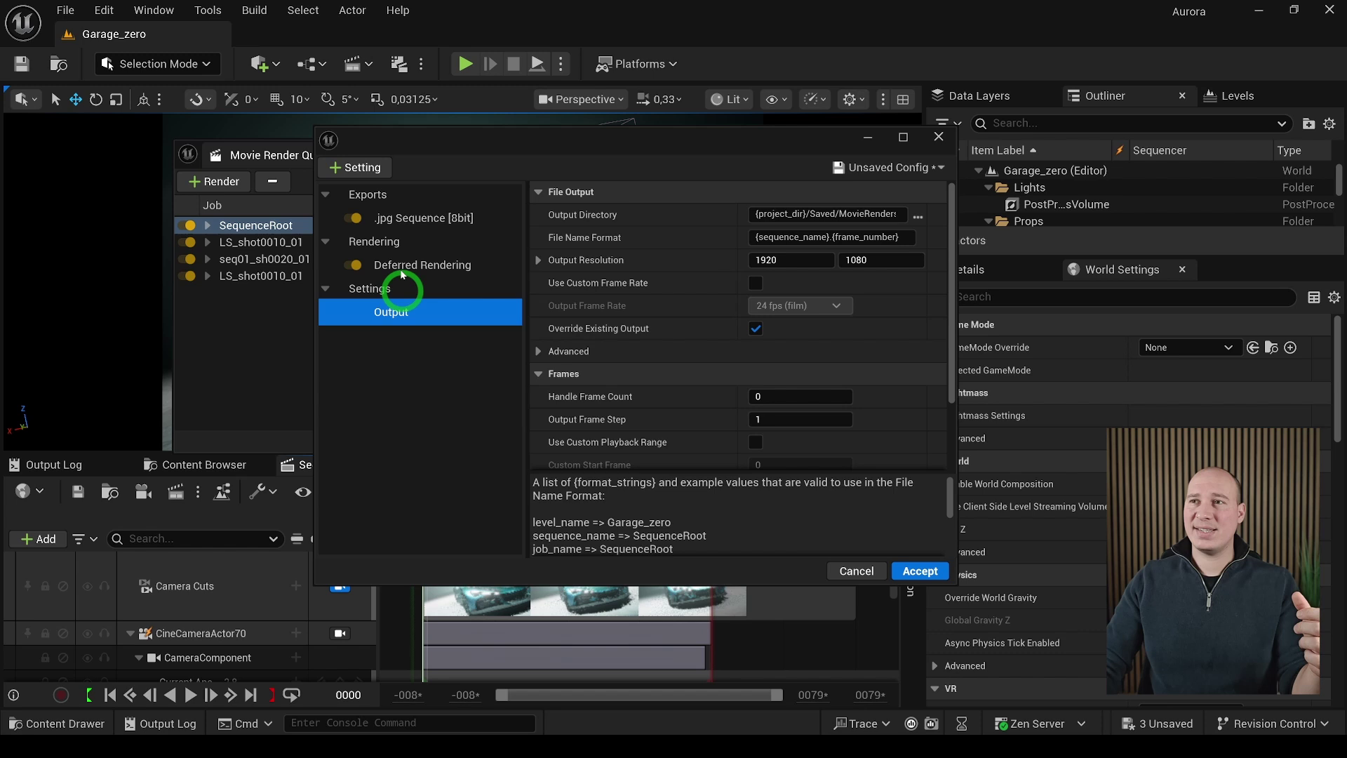
{"action": "left_click", "coordinate": [363, 169]}
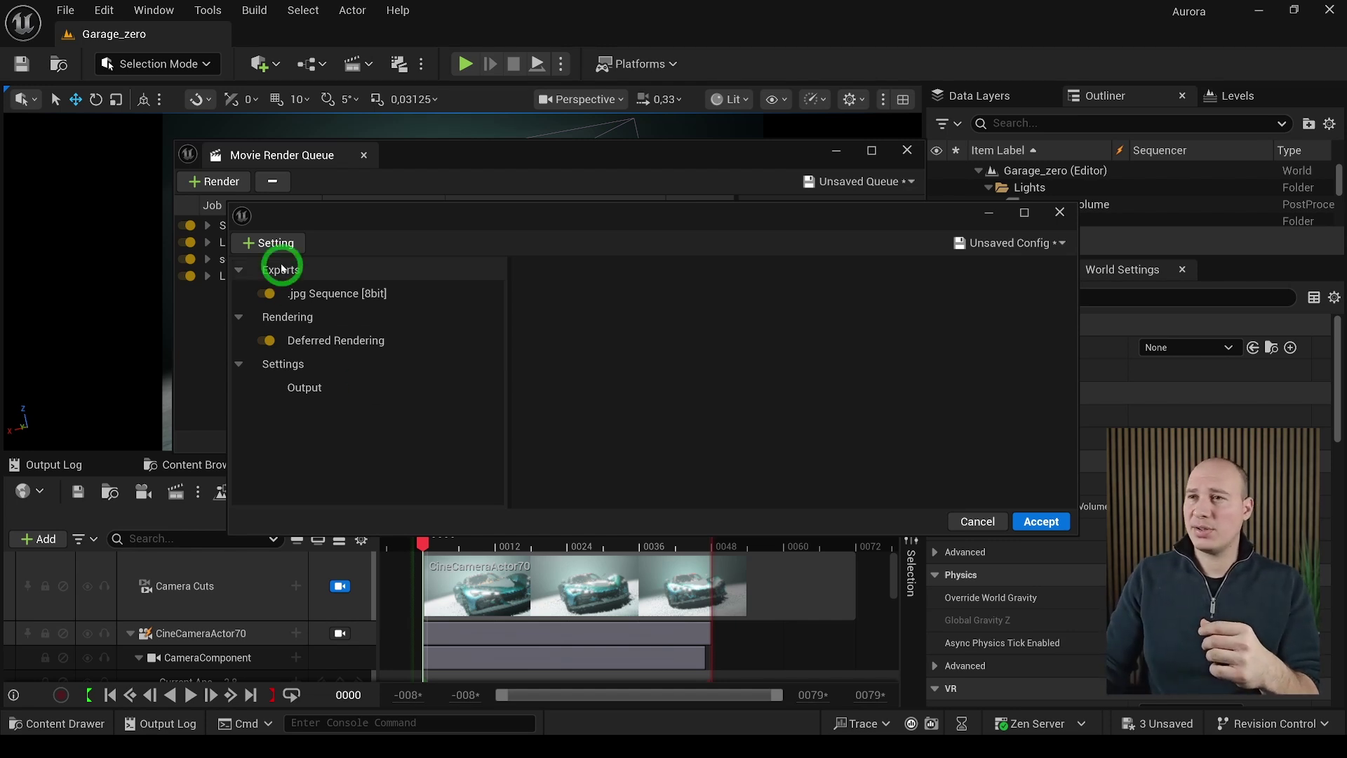
{"action": "left_click", "coordinate": [272, 244]}
{"action": "left_click", "coordinate": [345, 275]}
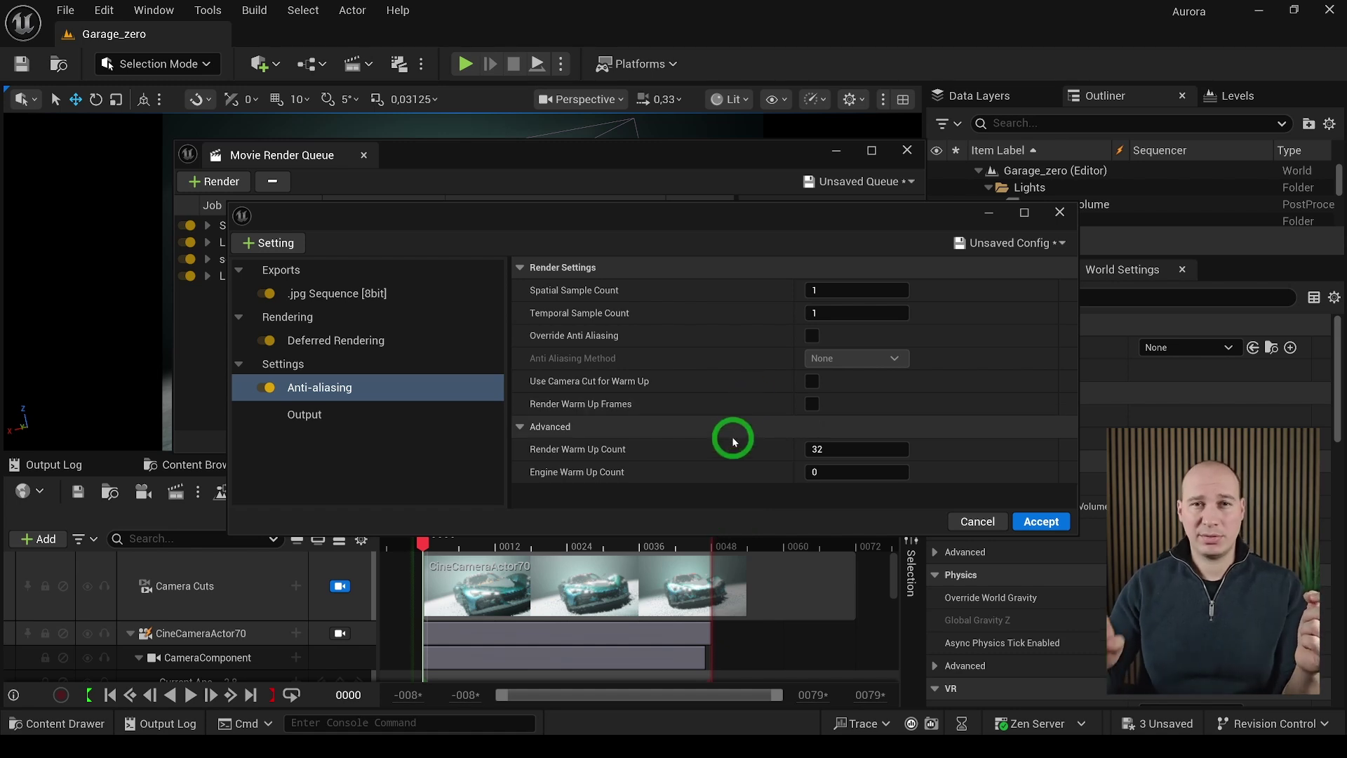
Set the temporal sample count to 9 and override anti-aliasing with the method None
{"action": "left_click", "coordinate": [838, 313]}
{"action": "type", "text": "9"}
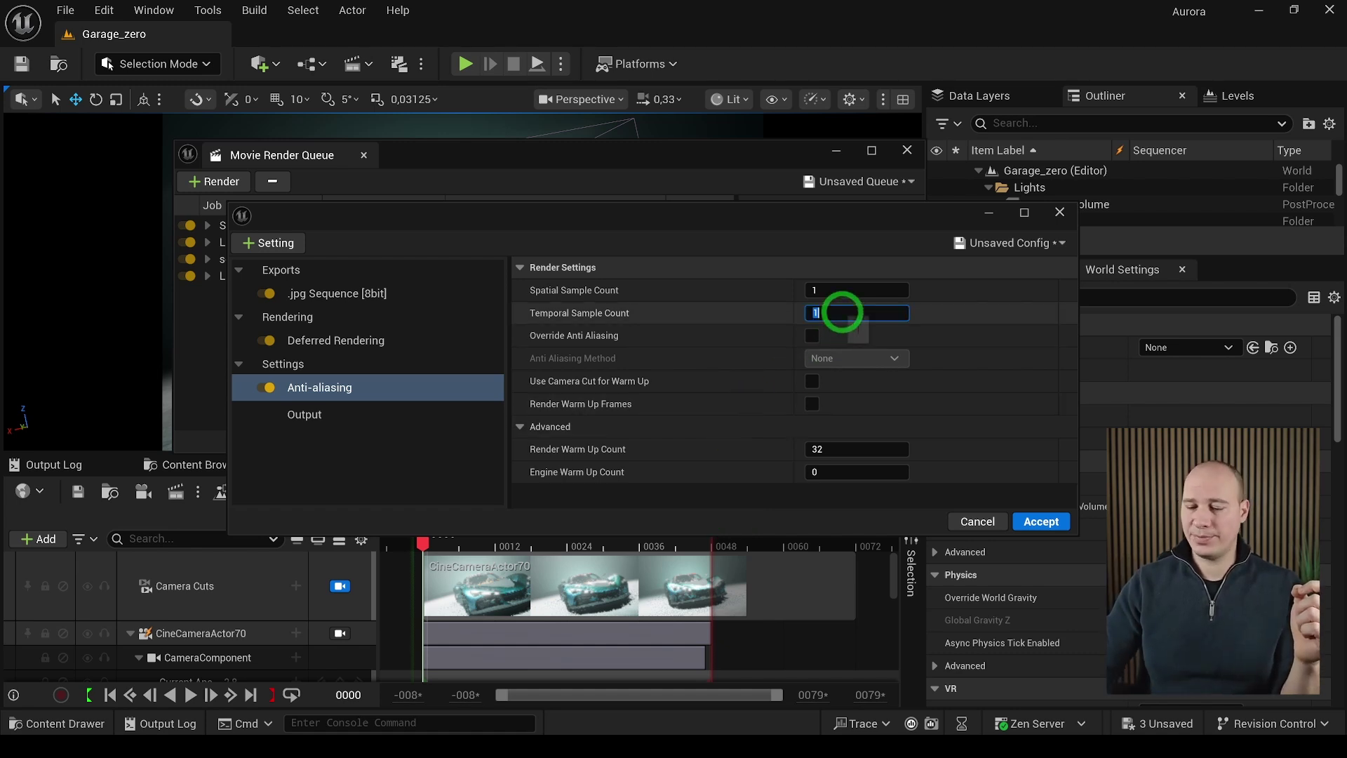
{"action": "key", "text": "Return"}
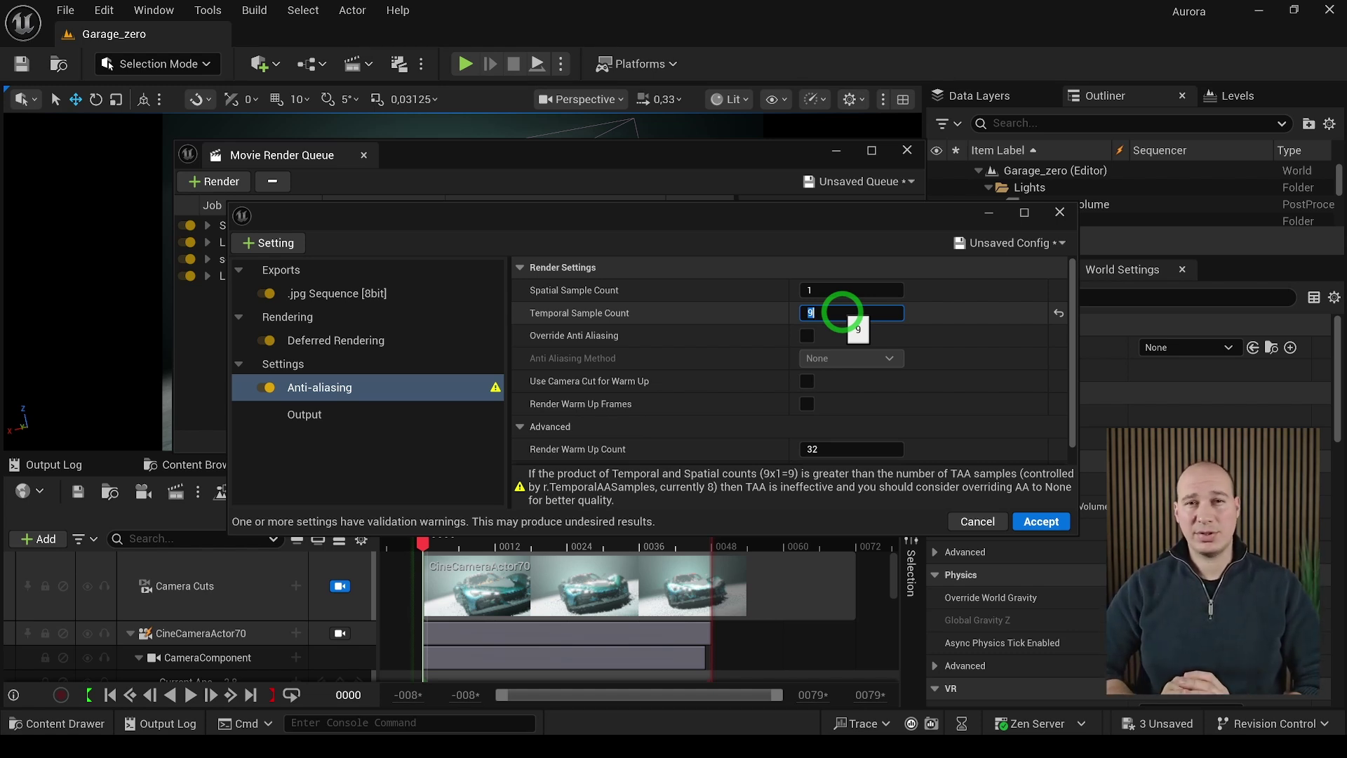
{"action": "left_click", "coordinate": [806, 336]}
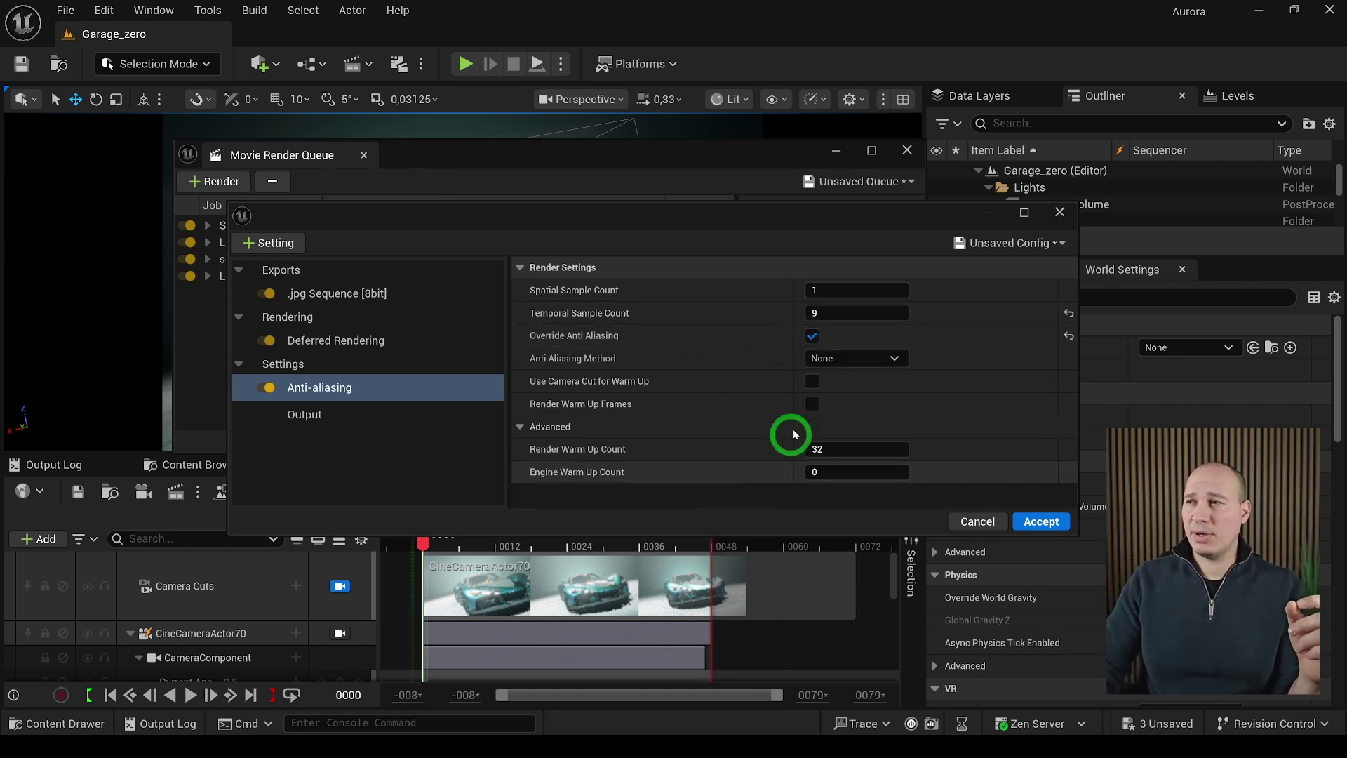
{"action": "left_click", "coordinate": [841, 358]}
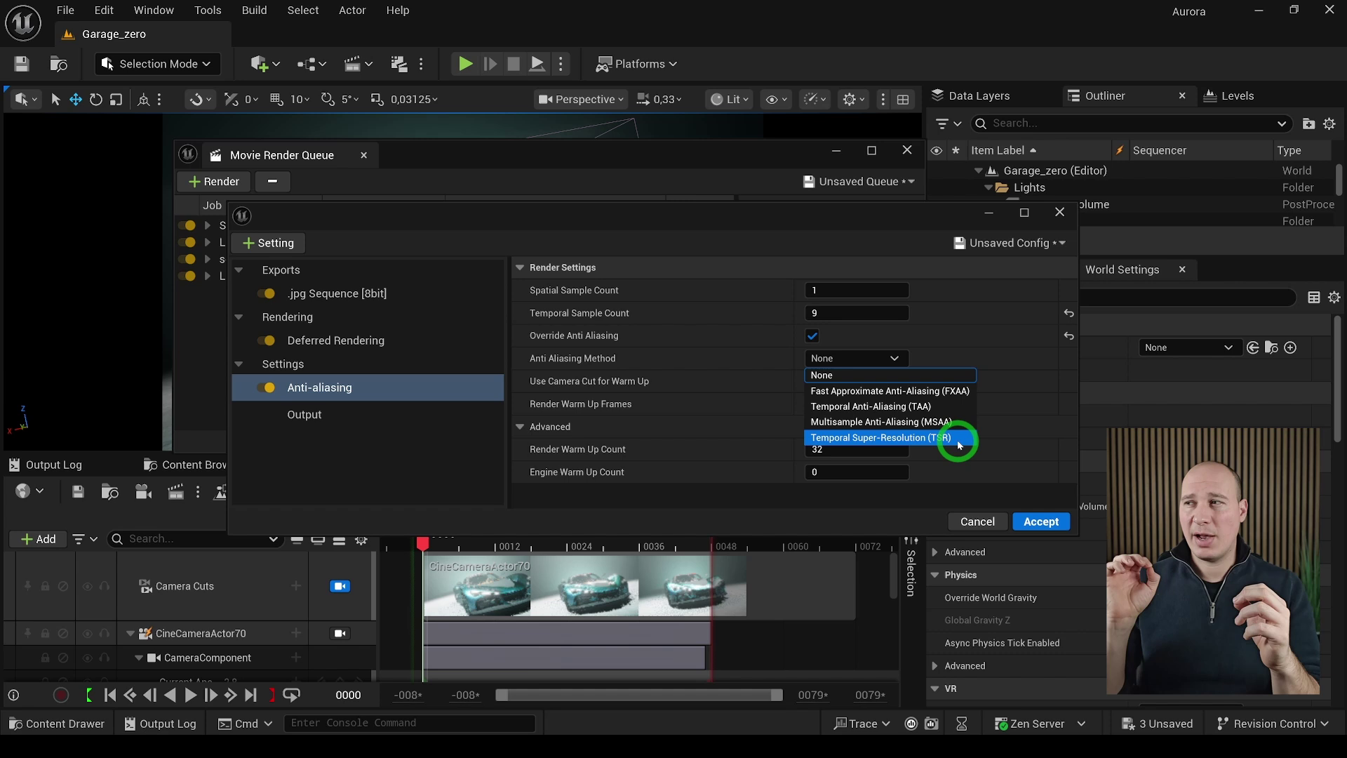
{"action": "left_click", "coordinate": [839, 375]}
Set the anti-aliasing spatial sample count to 2 and the temporal sample count to 8
{"action": "left_click", "coordinate": [840, 291]}
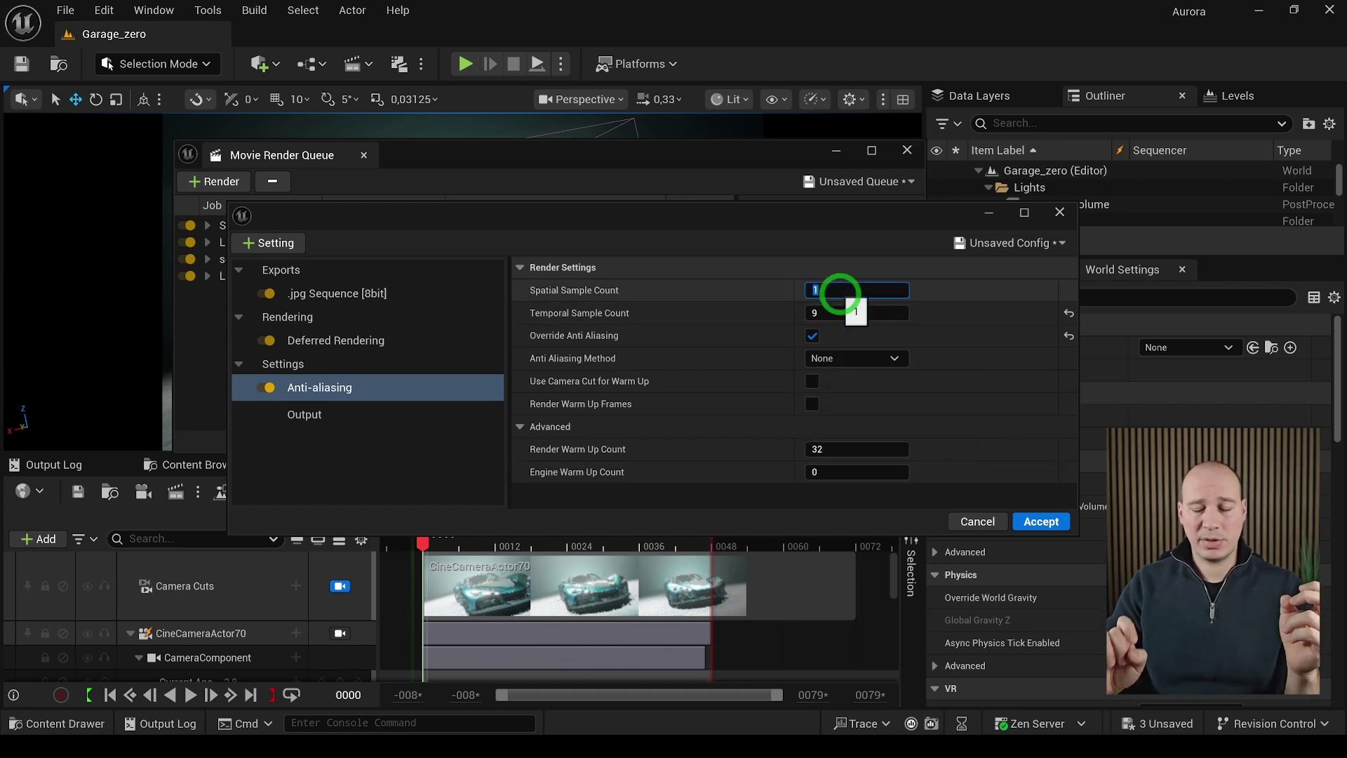
{"action": "type", "text": "2"}
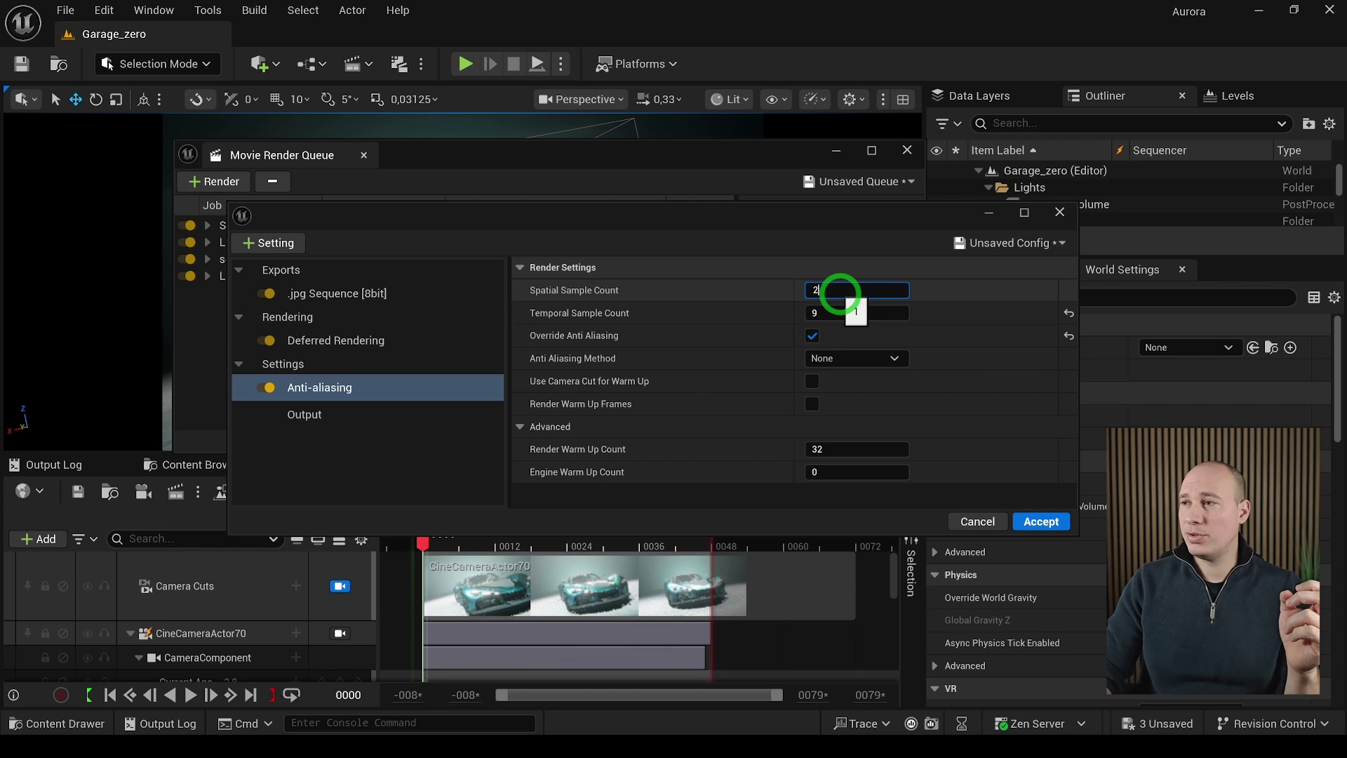
{"action": "left_click", "coordinate": [836, 311]}
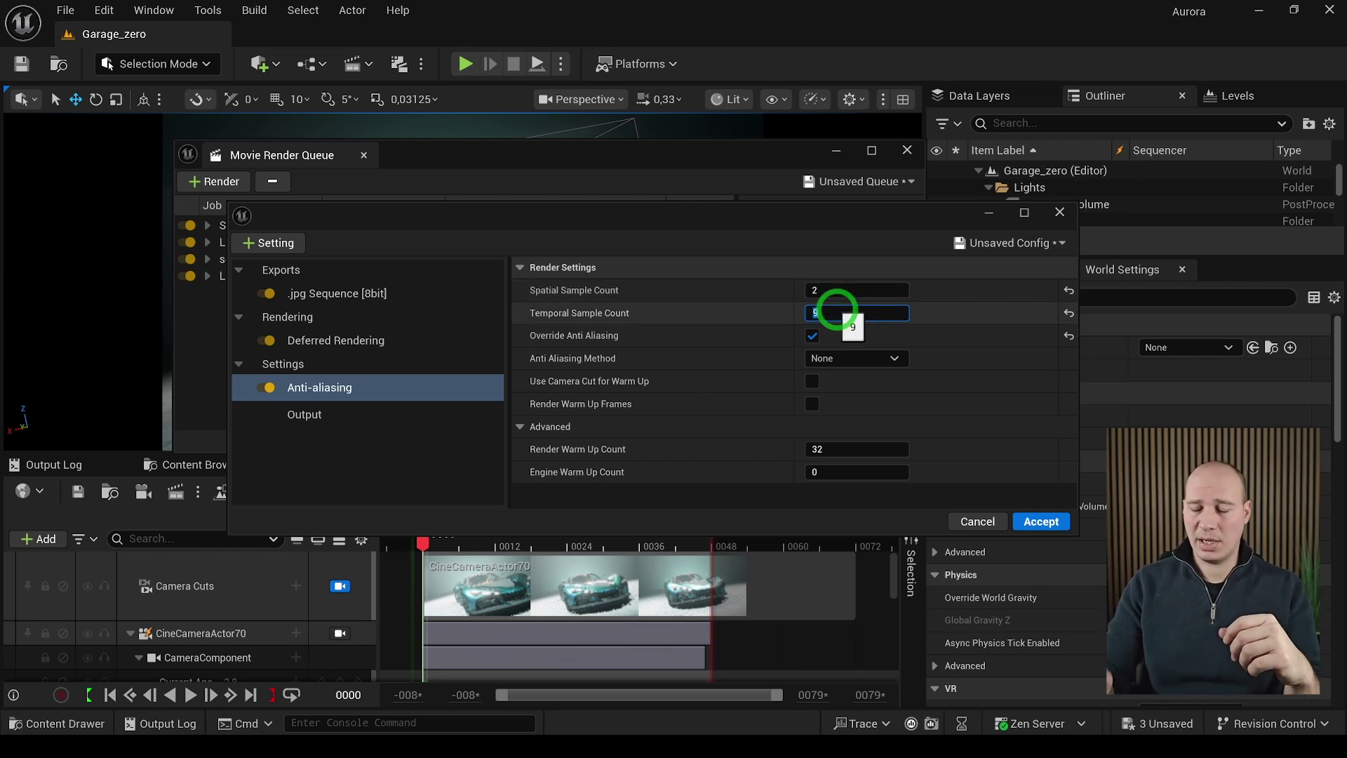
{"action": "type", "text": "8"}
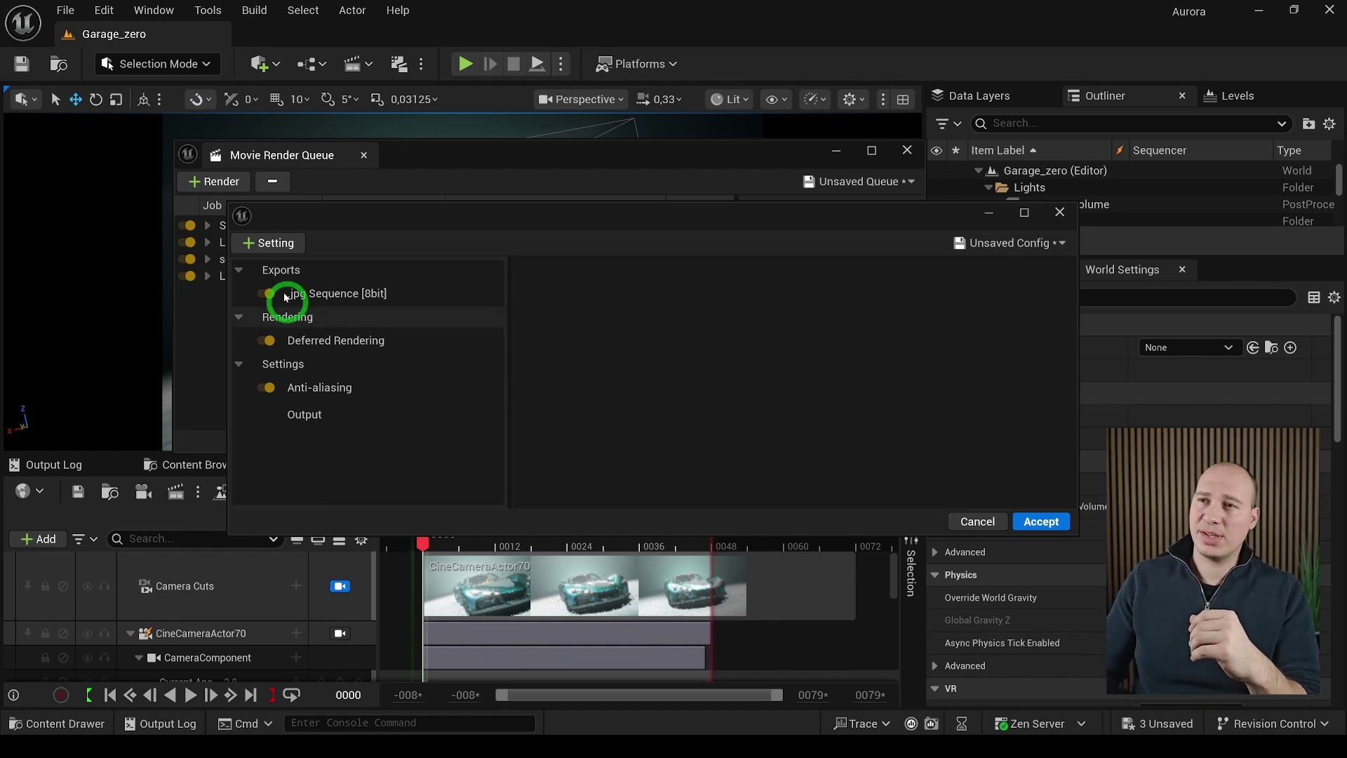
Add a multilayer .exr Sequence [16bit] export with PIZ compression and remove the .jpg Sequence [8bit] export
{"action": "left_click", "coordinate": [269, 243]}
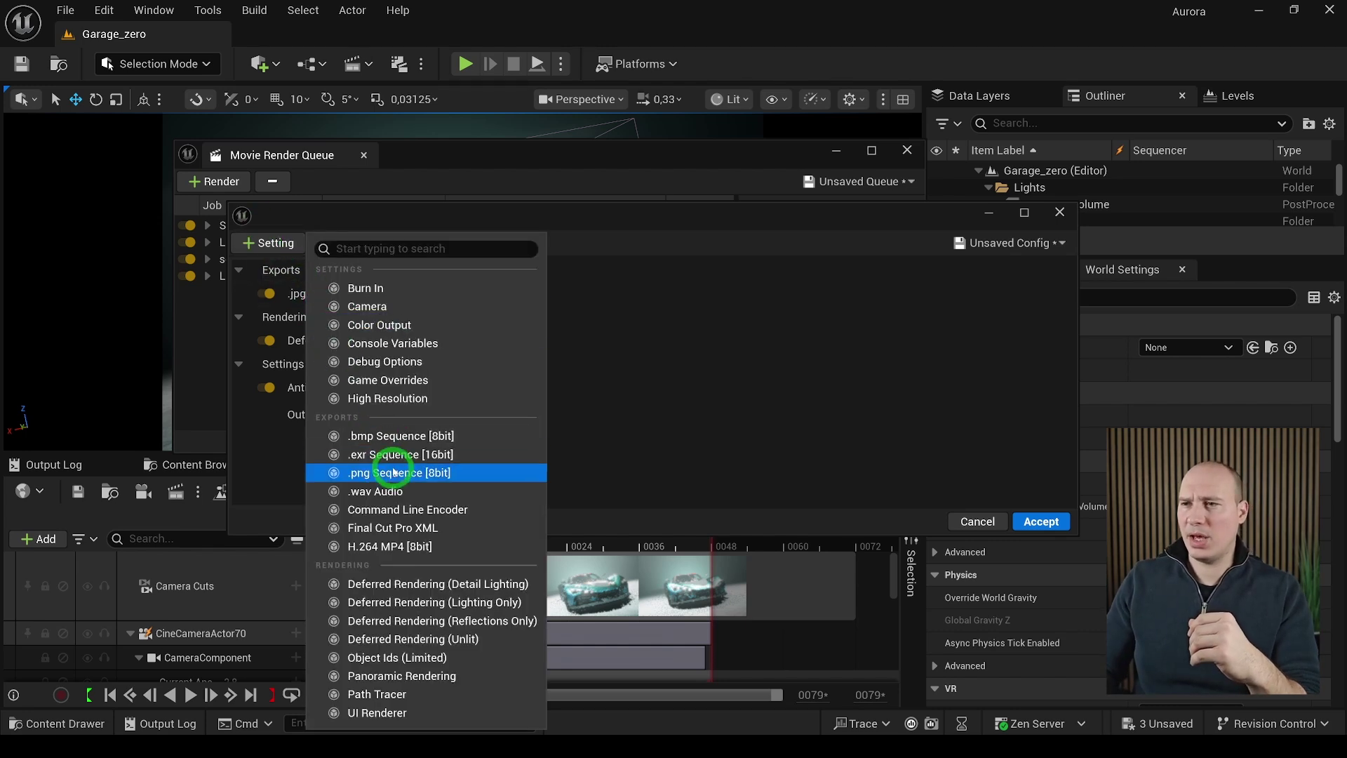
{"action": "left_click", "coordinate": [390, 455]}
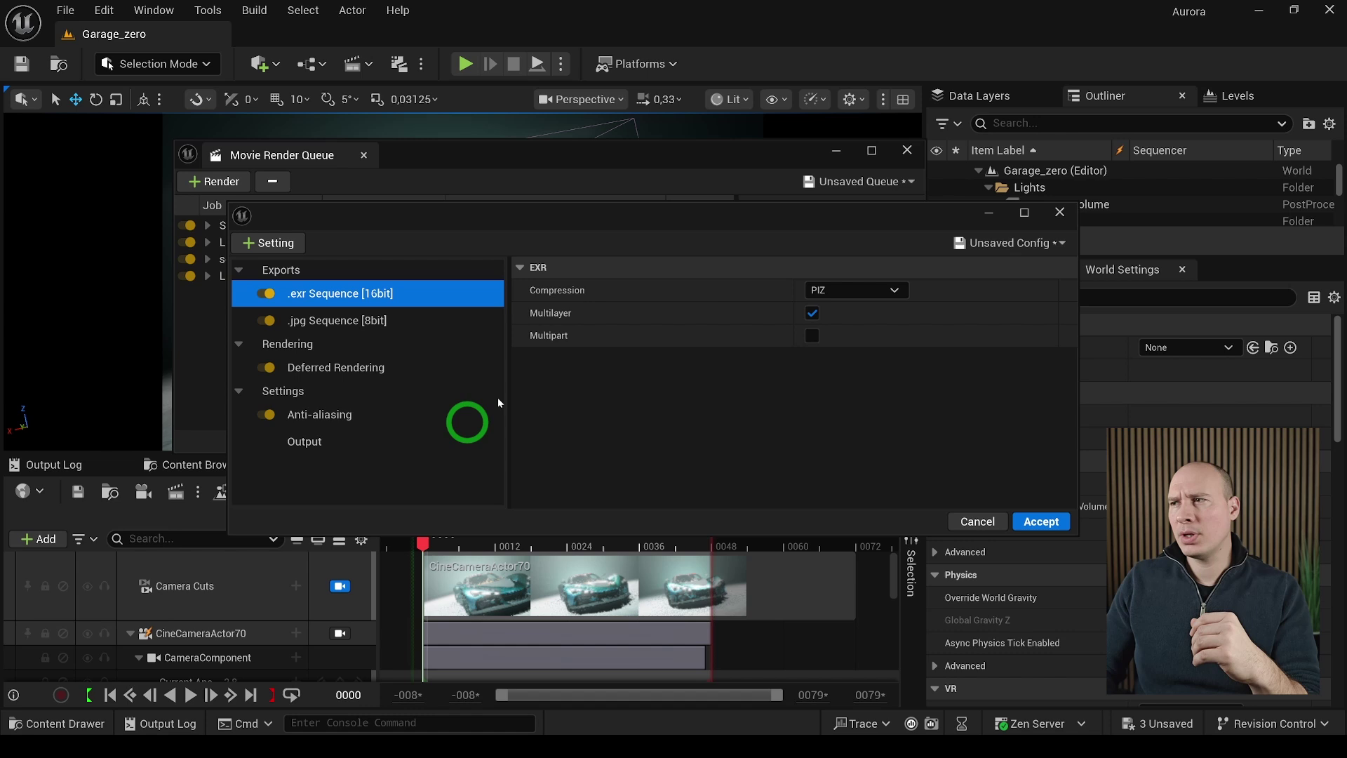
{"action": "left_click", "coordinate": [854, 295]}
{"action": "left_click", "coordinate": [854, 298]}
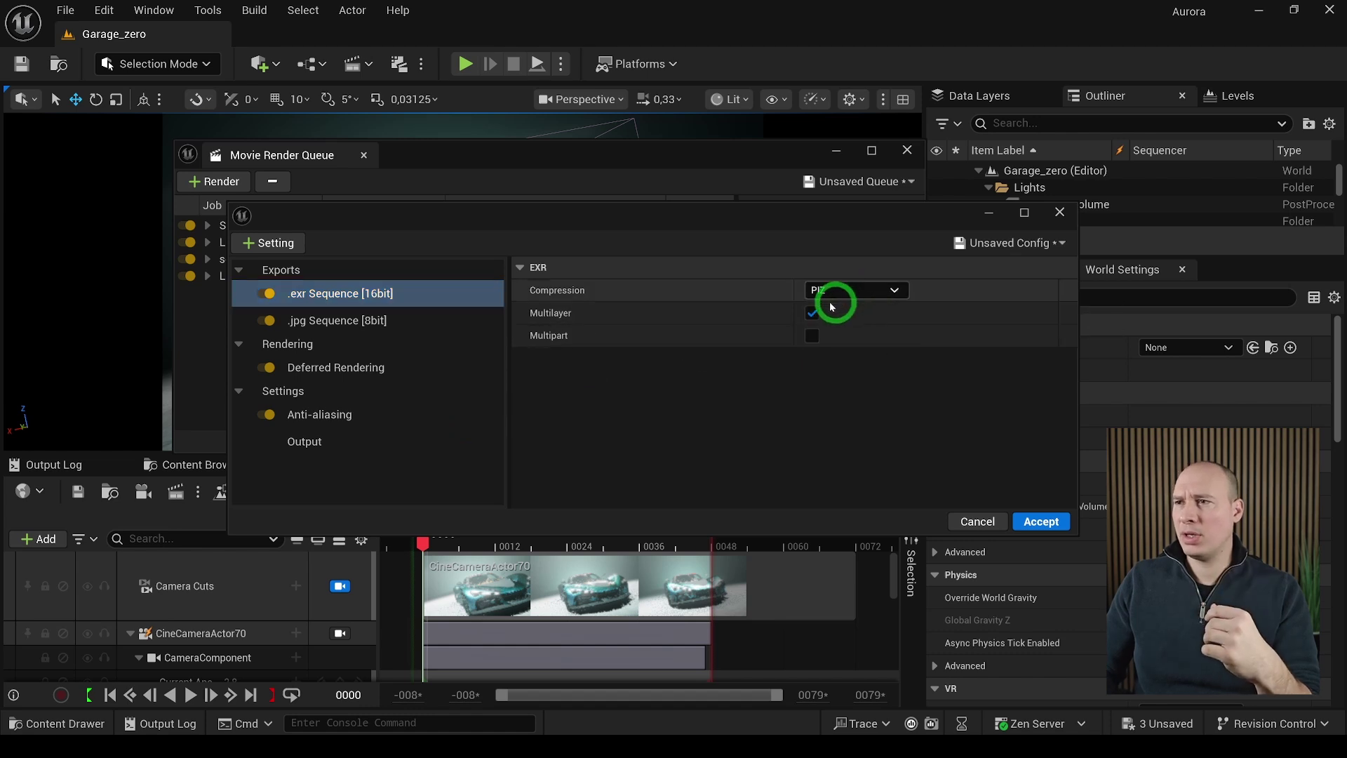
{"action": "left_click", "coordinate": [812, 314]}
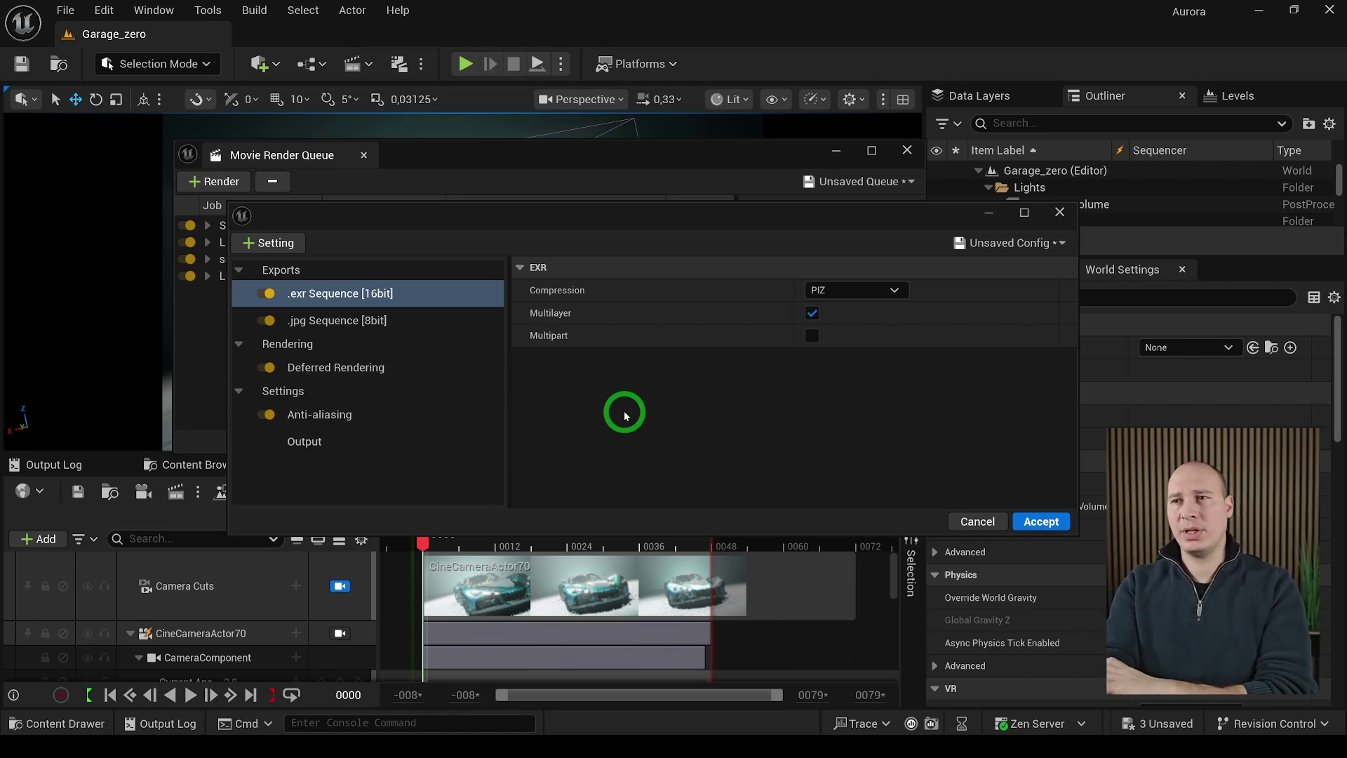
{"action": "left_click", "coordinate": [357, 331]}
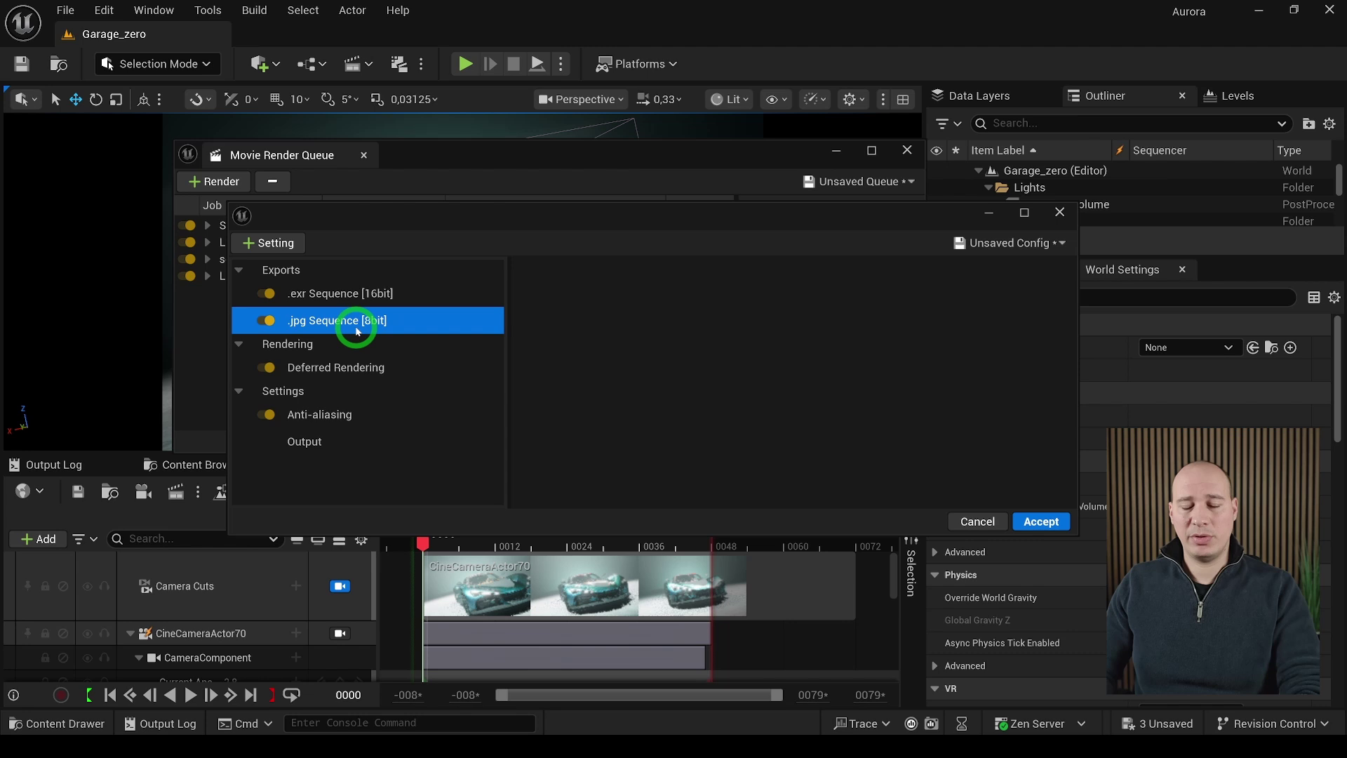
{"action": "key", "text": "Delete"}
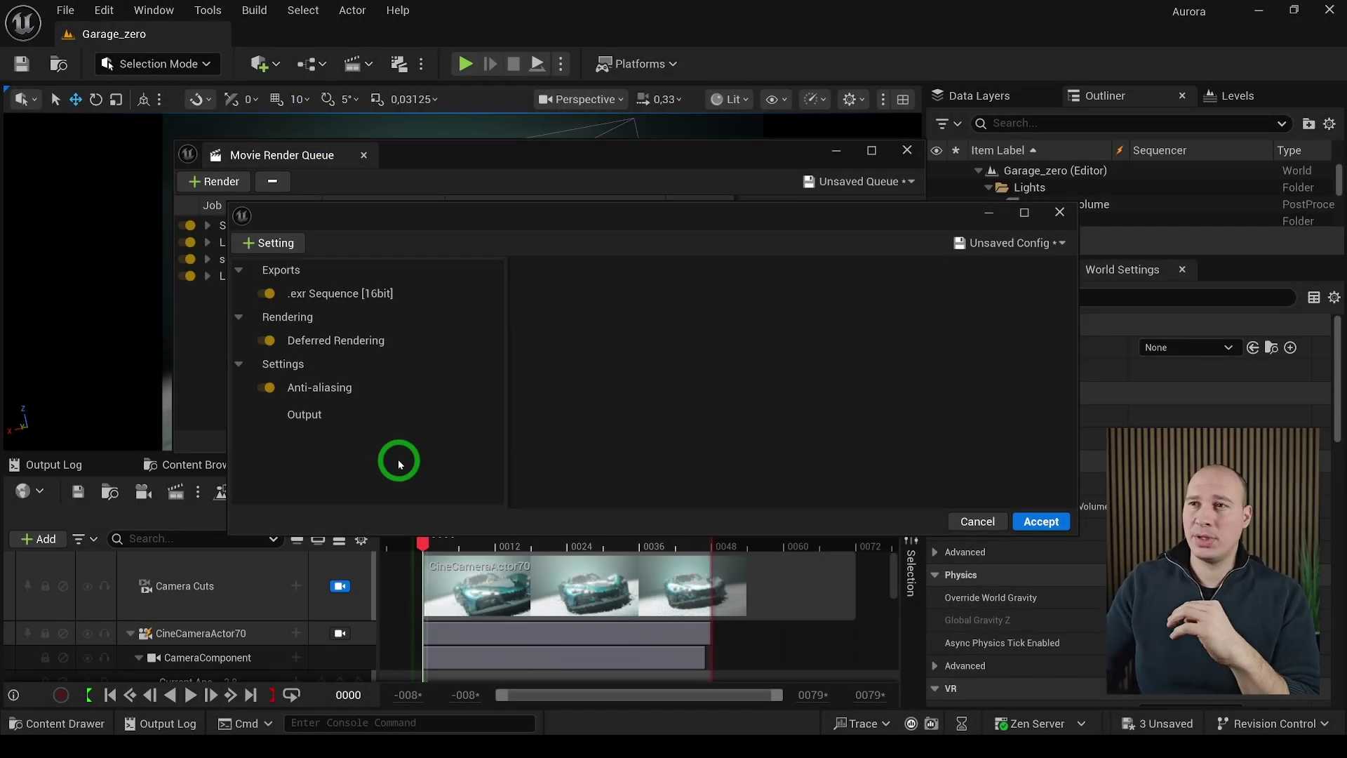
Add a Color Output setting to the render configuration and assign OCIO as its configuration source
{"action": "left_click", "coordinate": [270, 243]}
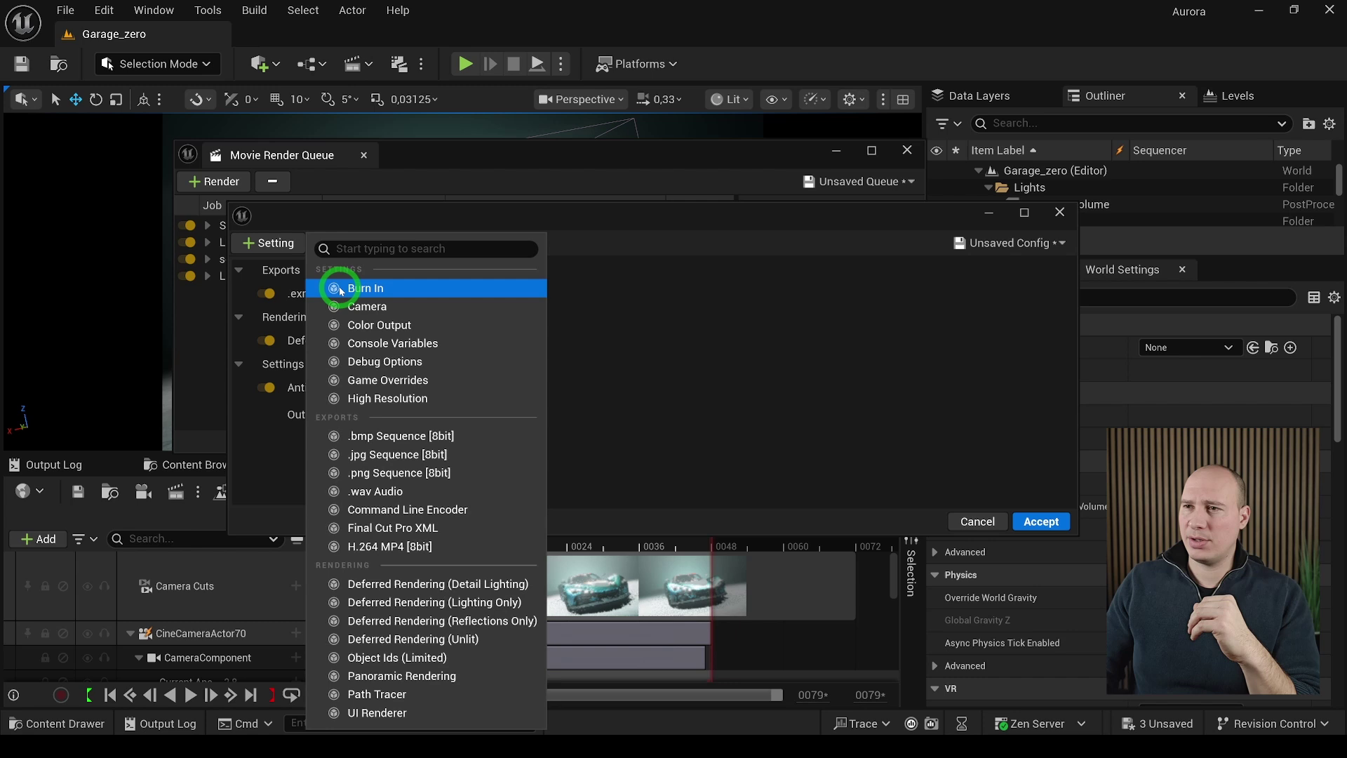
{"action": "left_click", "coordinate": [364, 325]}
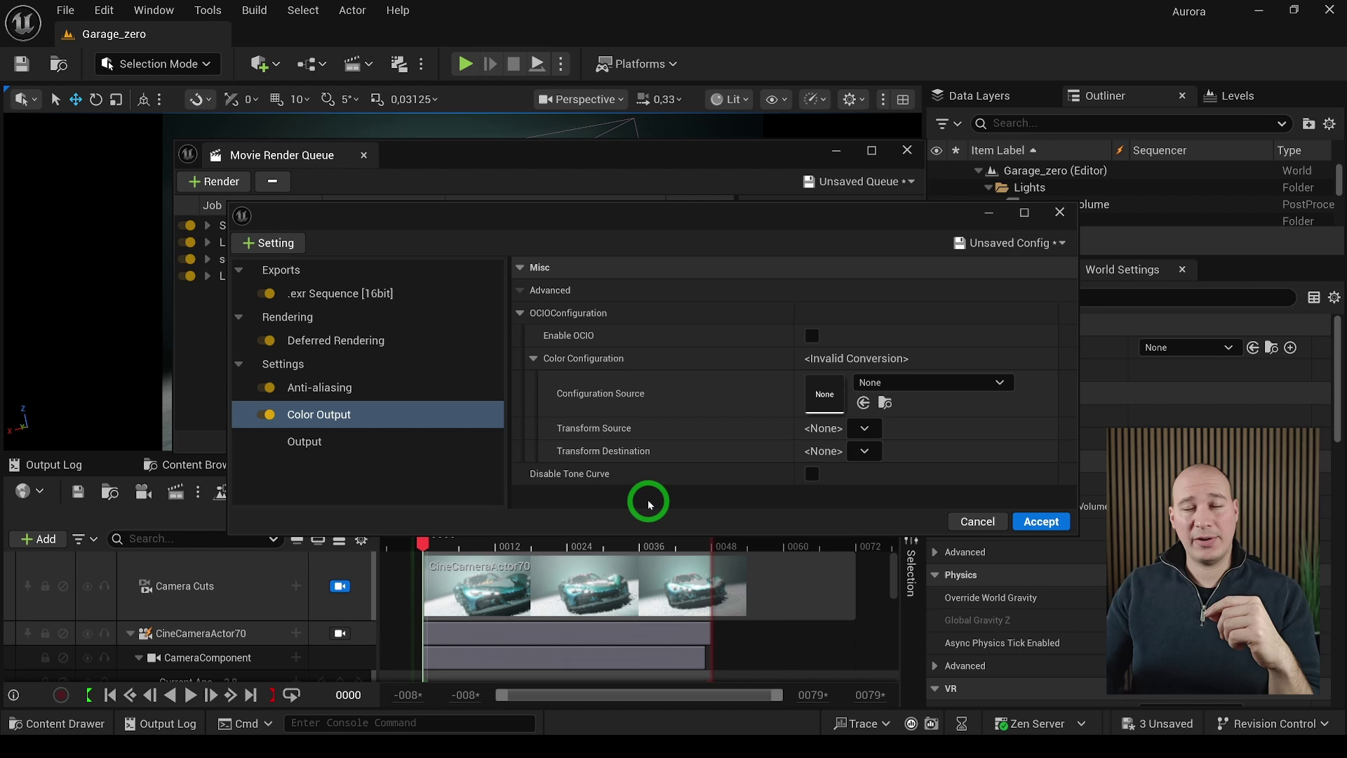
{"action": "left_click", "coordinate": [929, 394]}
{"action": "left_click", "coordinate": [1039, 540]}
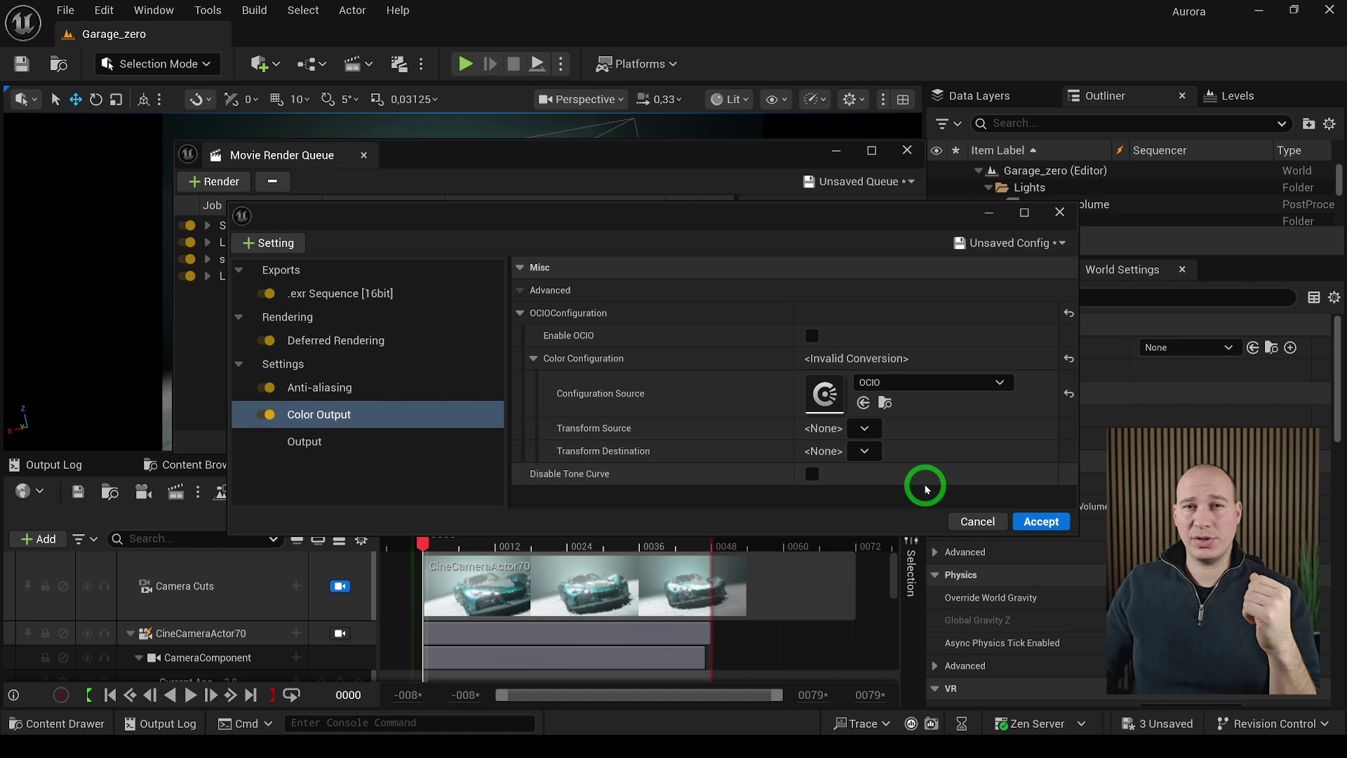
Set the OCIO transform from Linear Rec.709 (sRGB) to the sRGB - Display ACES 1.0 SDR view and enable OCIO
{"action": "left_click", "coordinate": [864, 428]}
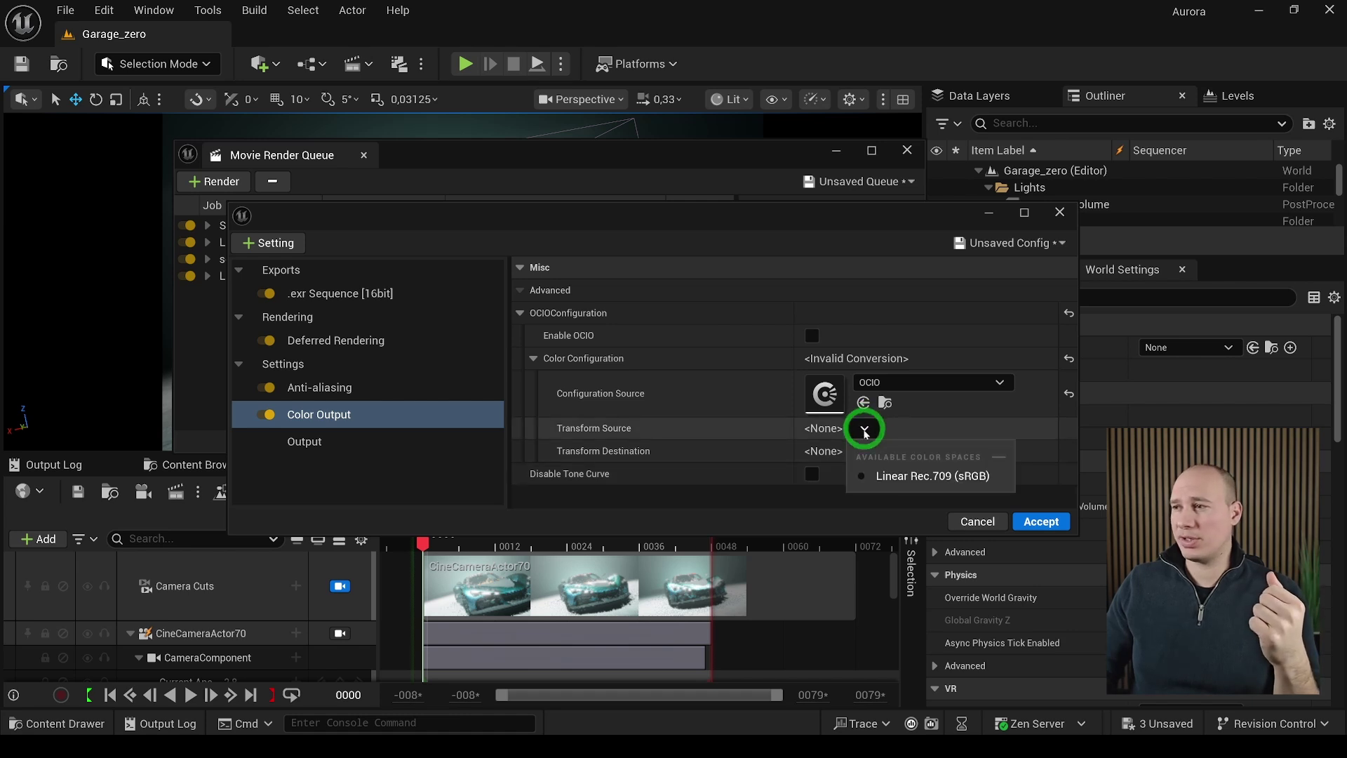
{"action": "left_click", "coordinate": [899, 477]}
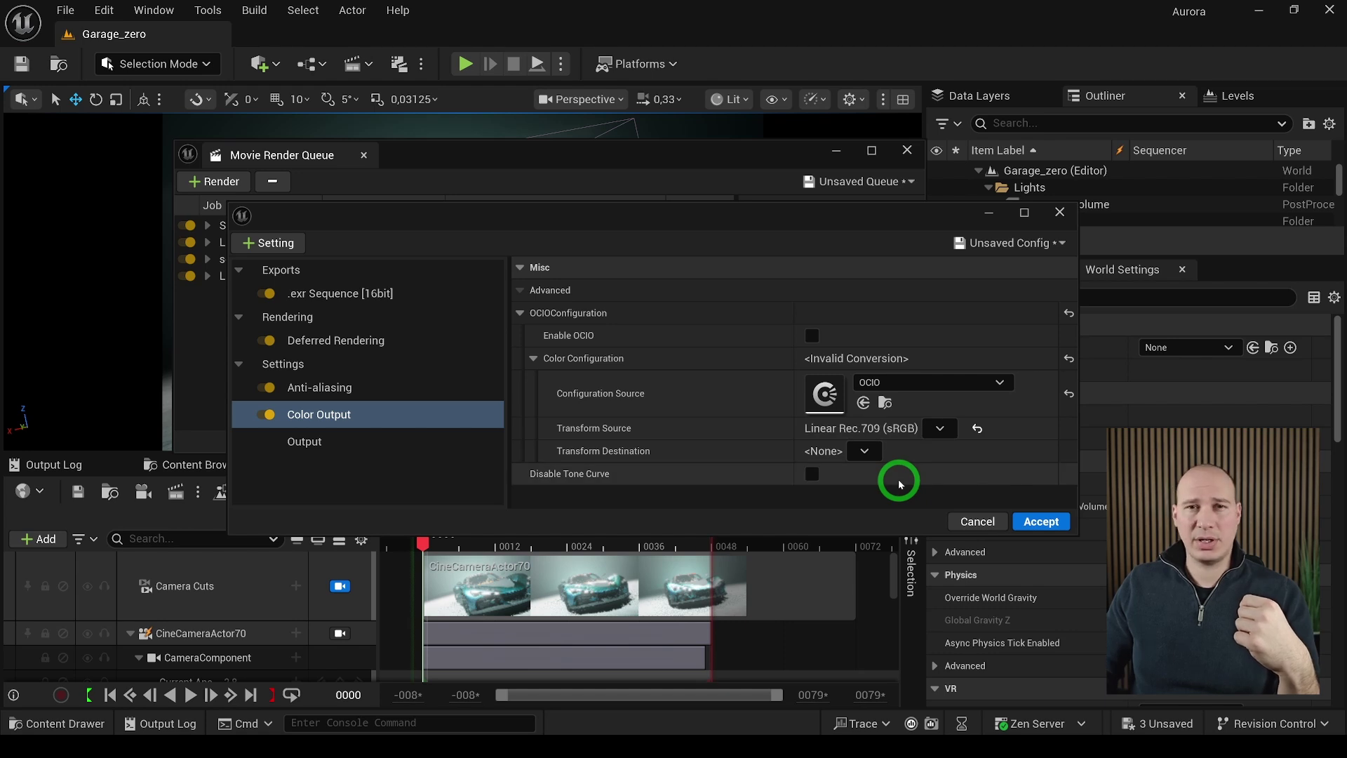
{"action": "left_click", "coordinate": [864, 451]}
{"action": "left_click", "coordinate": [934, 530]}
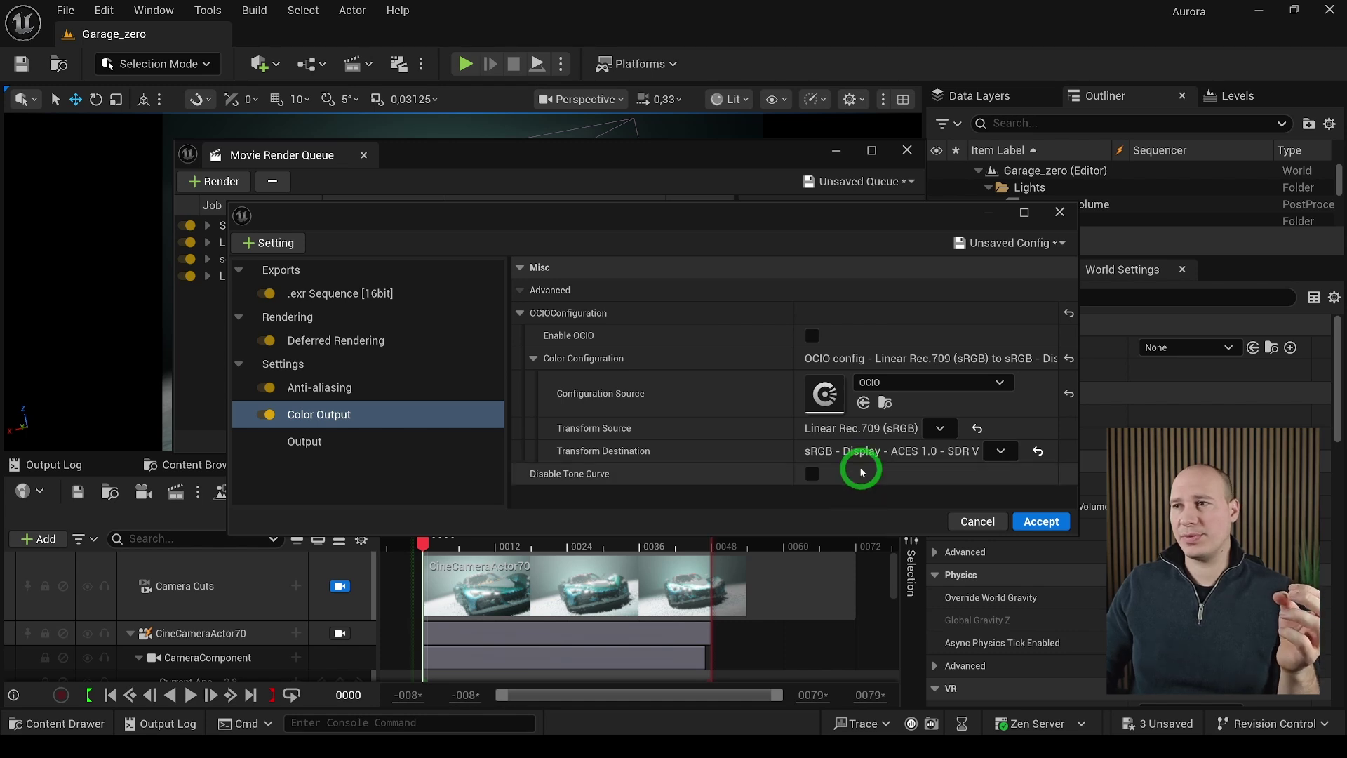
{"action": "left_click", "coordinate": [812, 336]}
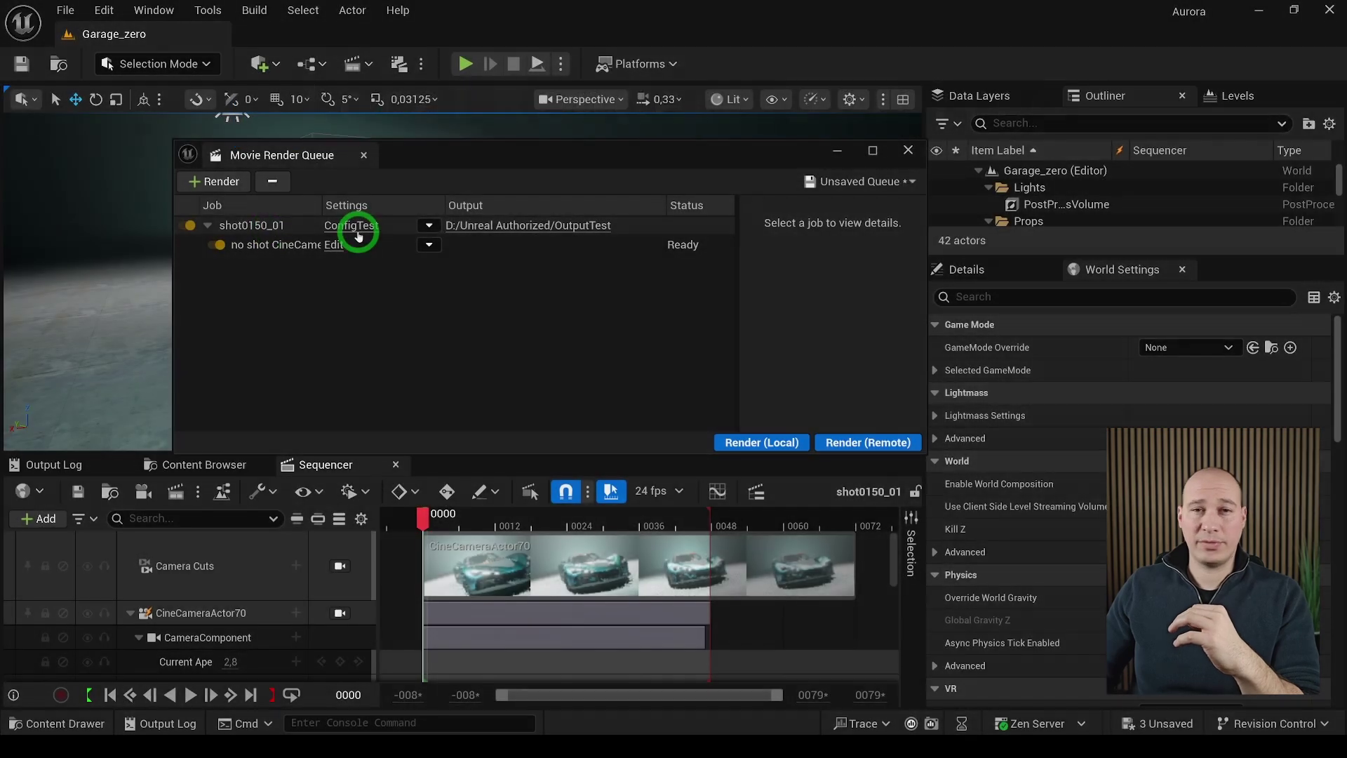
Render the shot0150_01 job locally with the ConfigTest configuration and check the EXR frames in its OutputTest folder
{"action": "left_click", "coordinate": [429, 225]}
{"action": "left_click", "coordinate": [428, 225]}
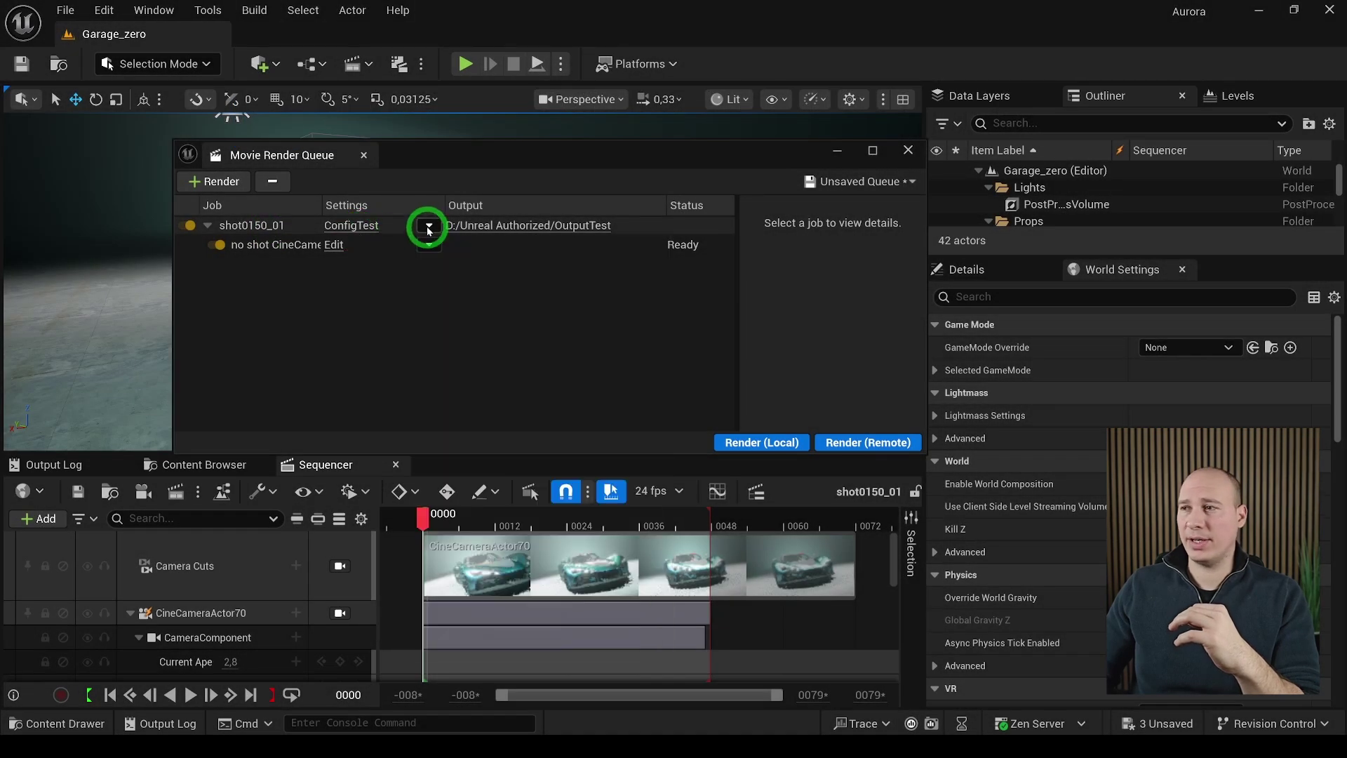
{"action": "left_click", "coordinate": [761, 442]}
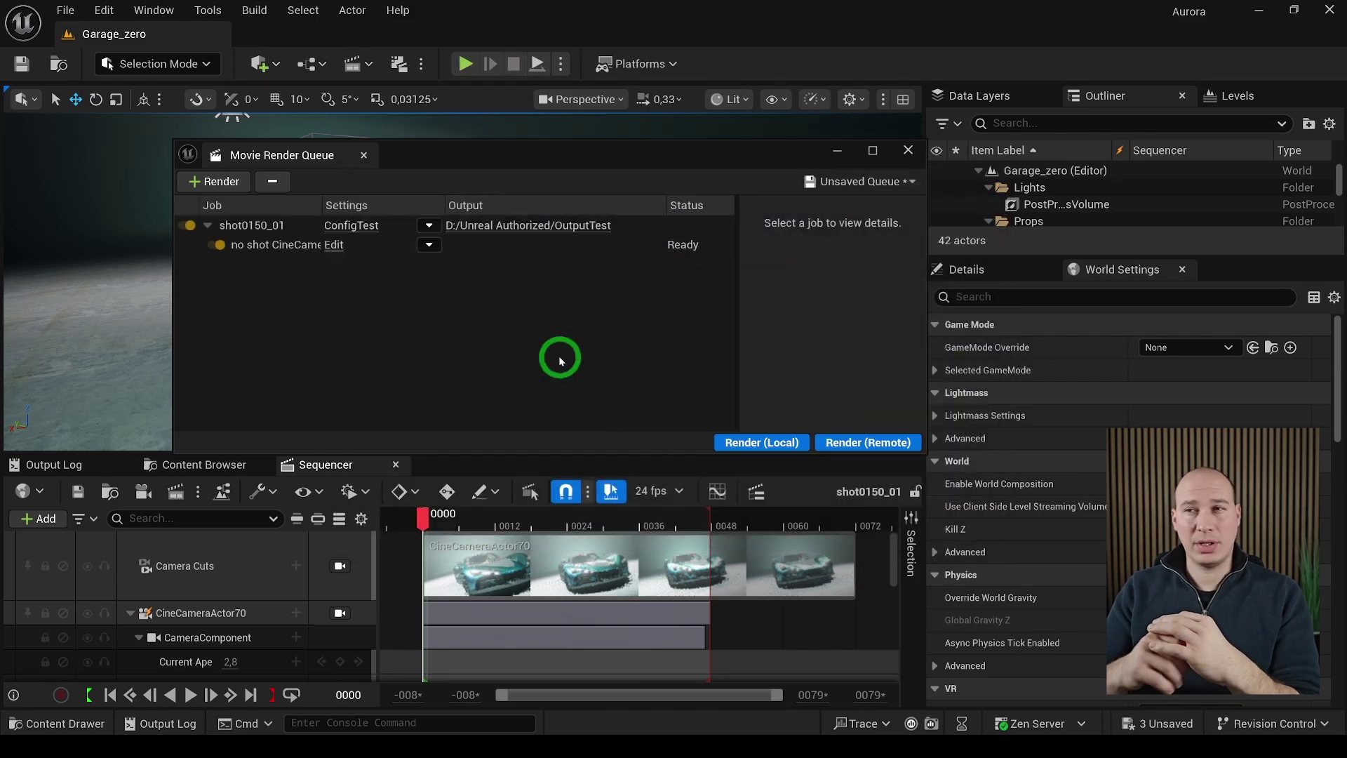
{"action": "left_click", "coordinate": [505, 227]}
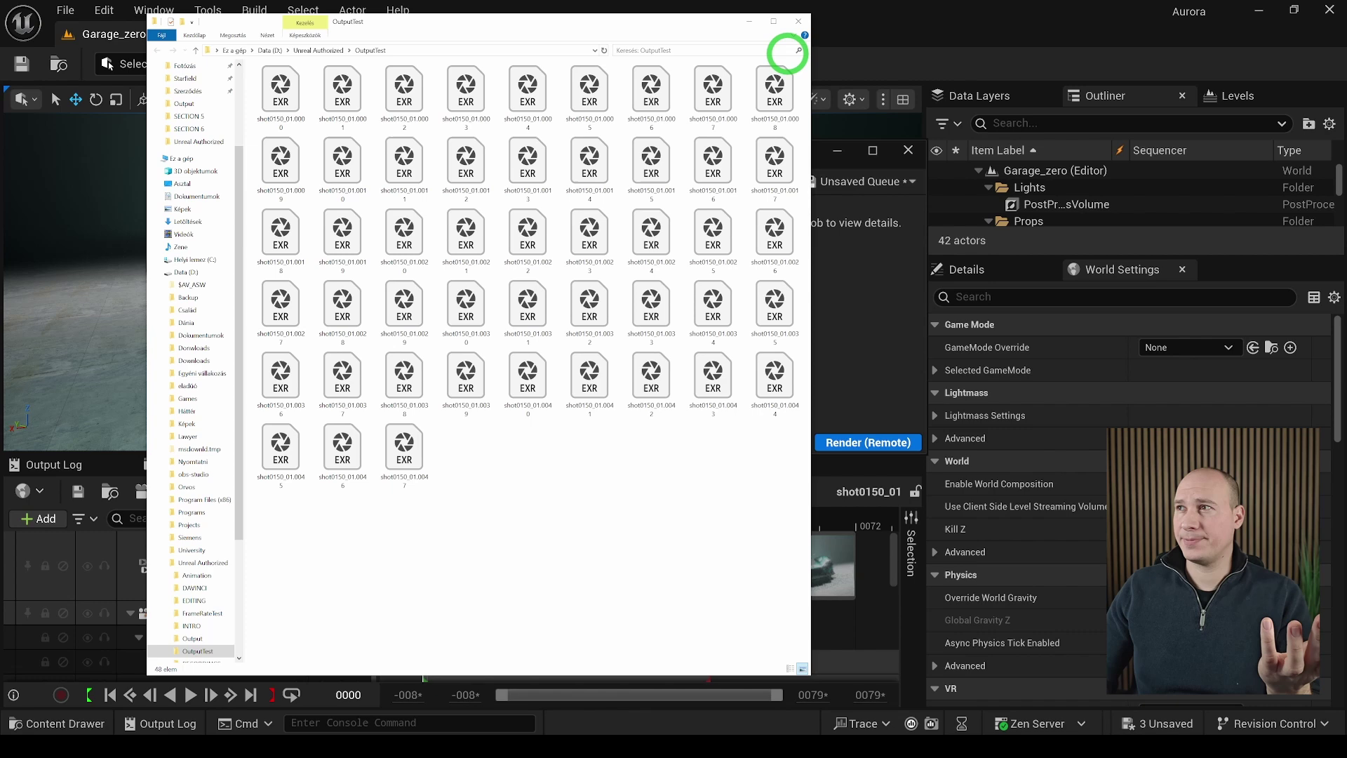
{"action": "left_click", "coordinate": [799, 21]}
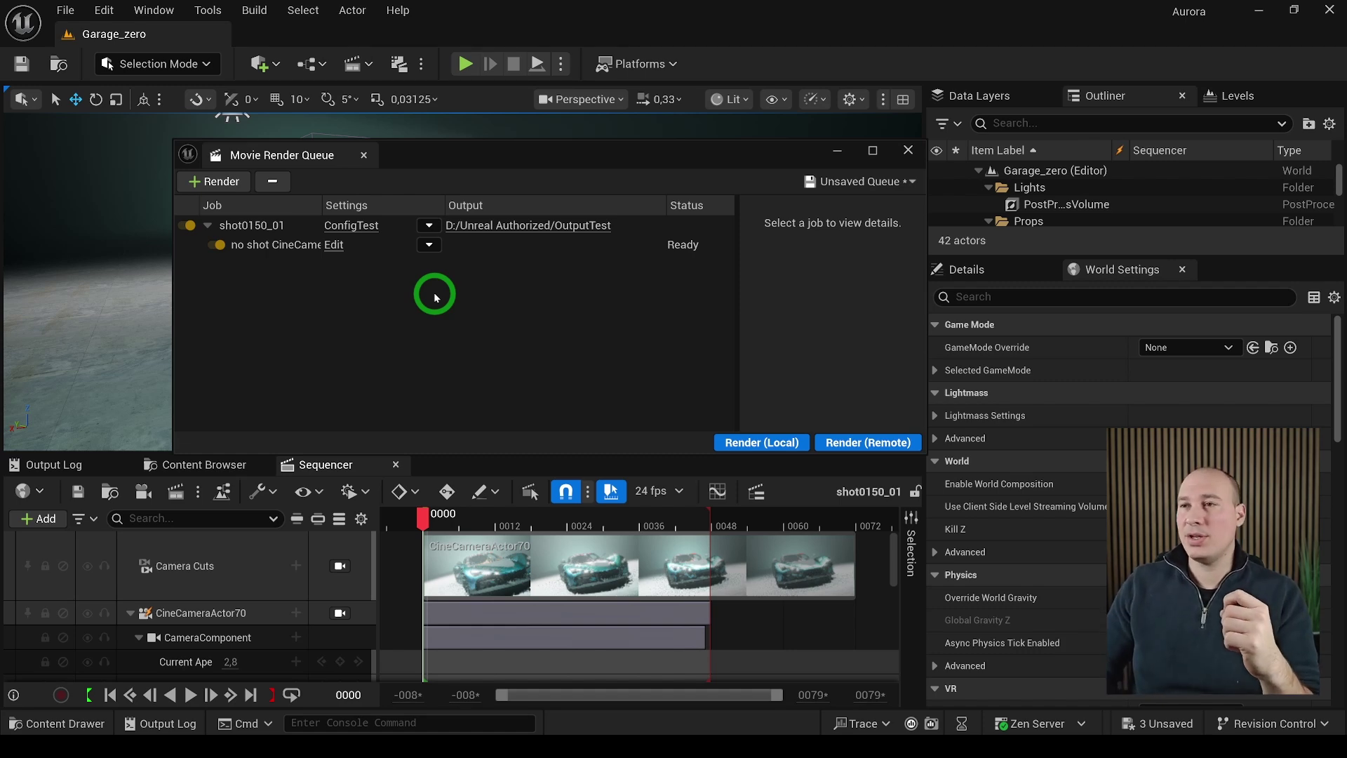
Review the spatial and temporal sample counts in the anti-aliasing settings of the shot0150_01 job's ConfigTest configuration
{"action": "left_click", "coordinate": [361, 225]}
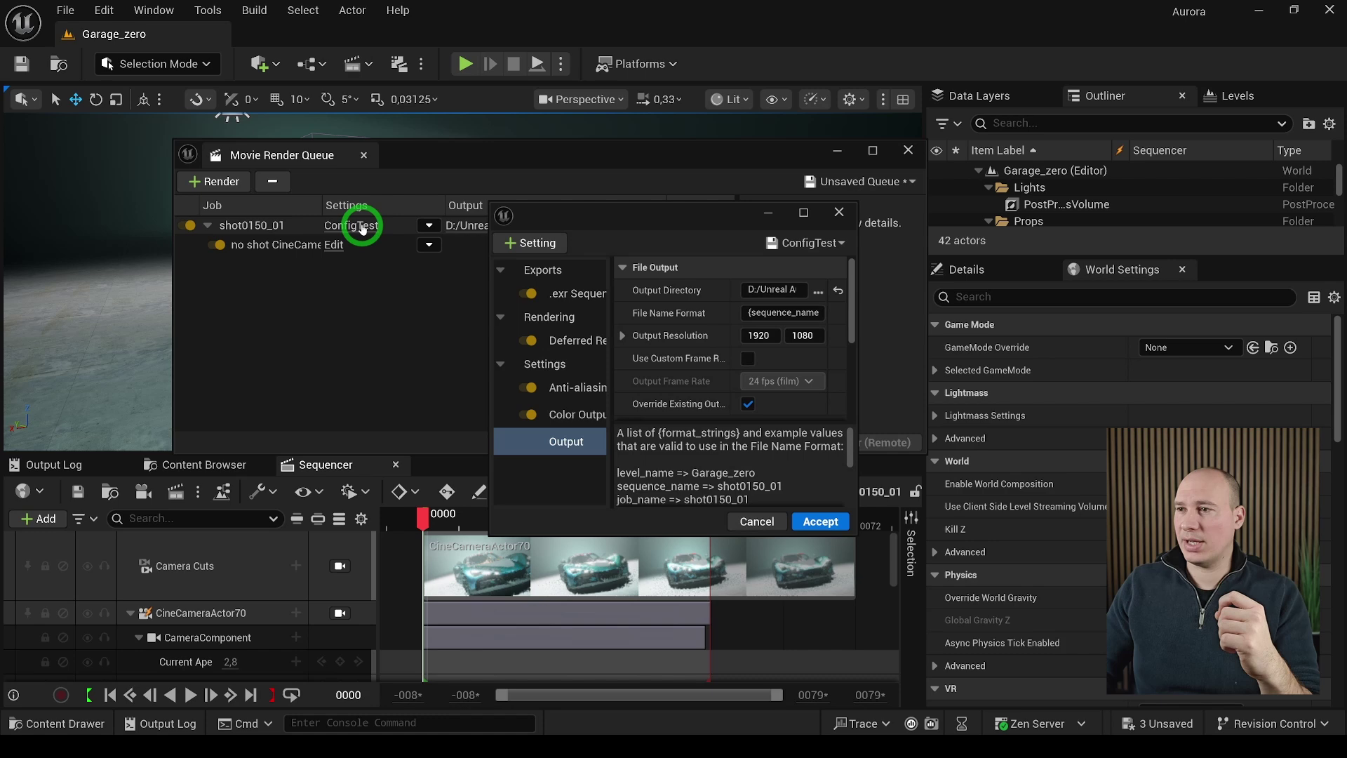
{"action": "left_click", "coordinate": [577, 387]}
{"action": "left_click", "coordinate": [745, 291]}
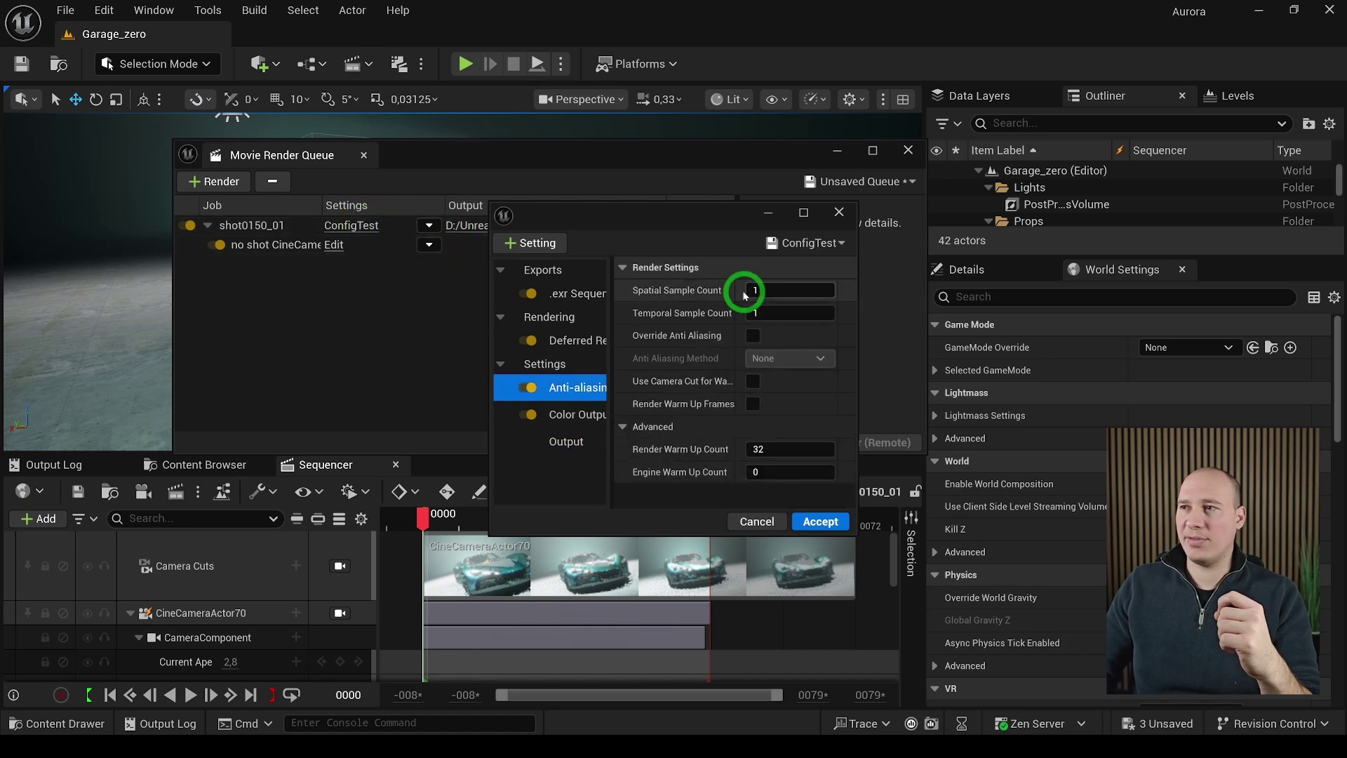
{"action": "mouse_move", "coordinate": [688, 381]}
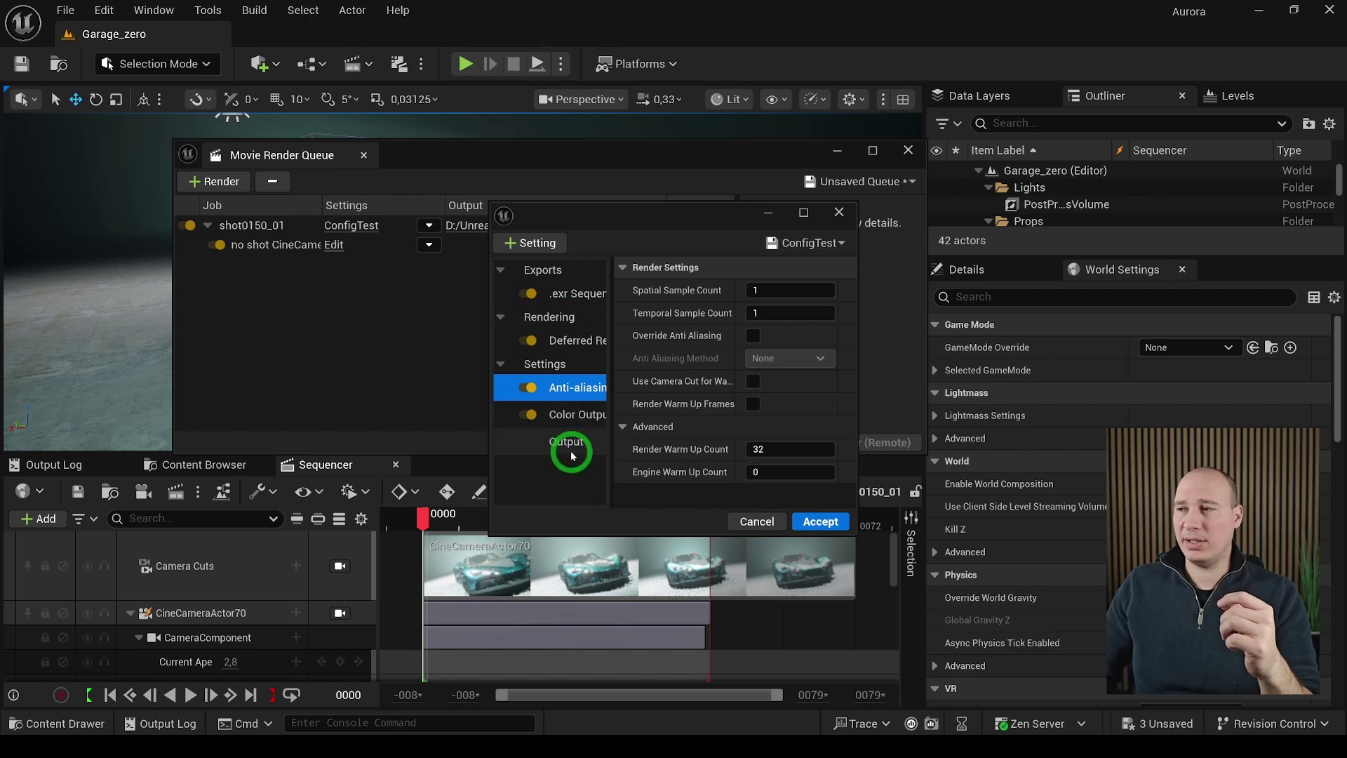
{"action": "left_click", "coordinate": [818, 522]}
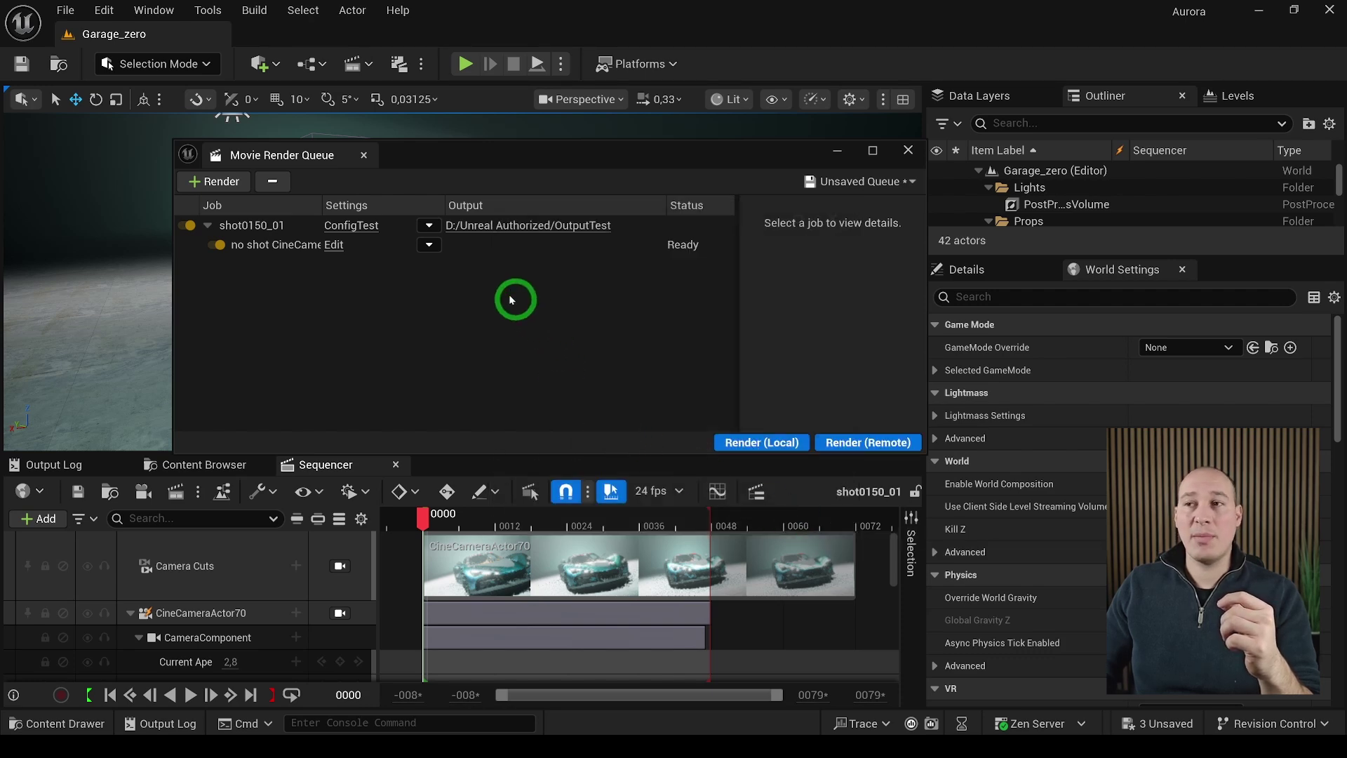
Add a shot-level Anti-aliasing setting with a temporal sample count of 8 to the shot under shot0150_01 and render locally
{"action": "left_click", "coordinate": [332, 245]}
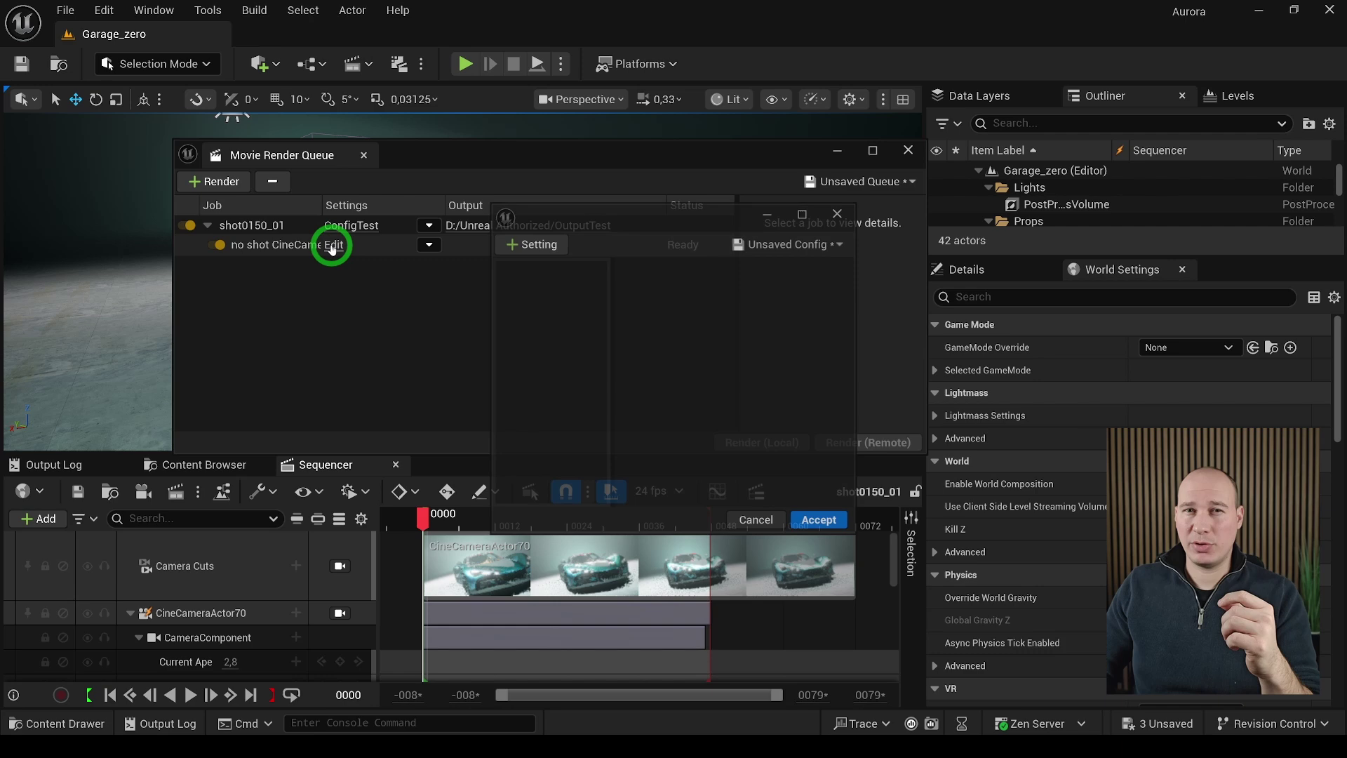
{"action": "left_click", "coordinate": [519, 243]}
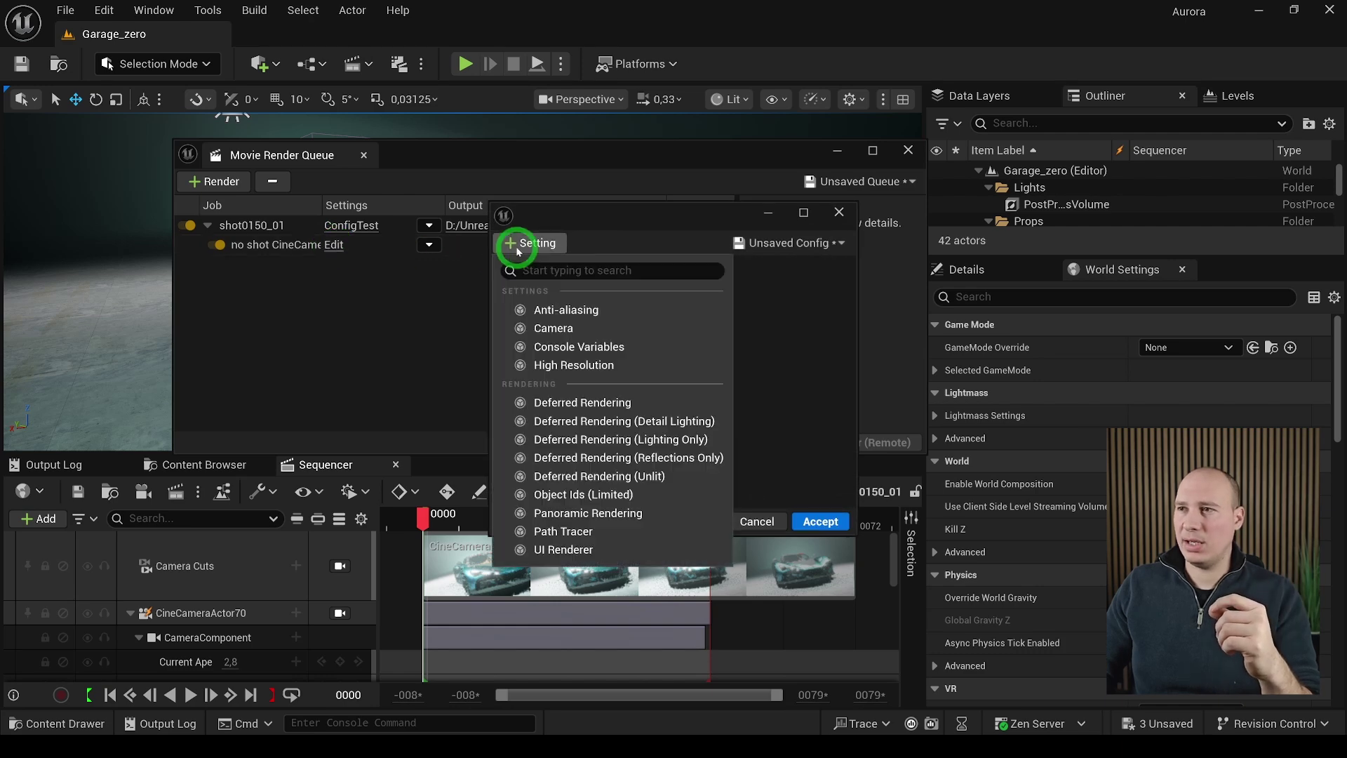
{"action": "left_click", "coordinate": [561, 310]}
{"action": "left_click", "coordinate": [769, 313]}
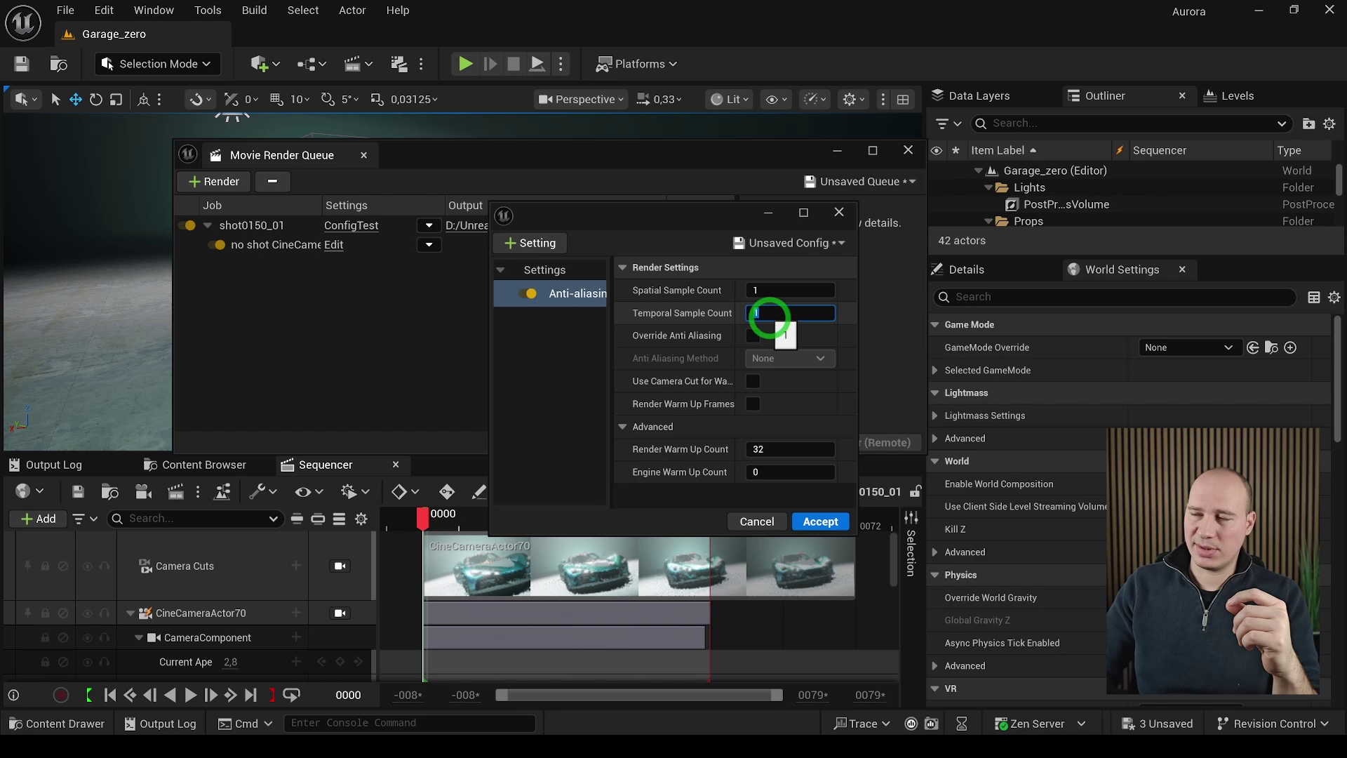
{"action": "type", "text": "8"}
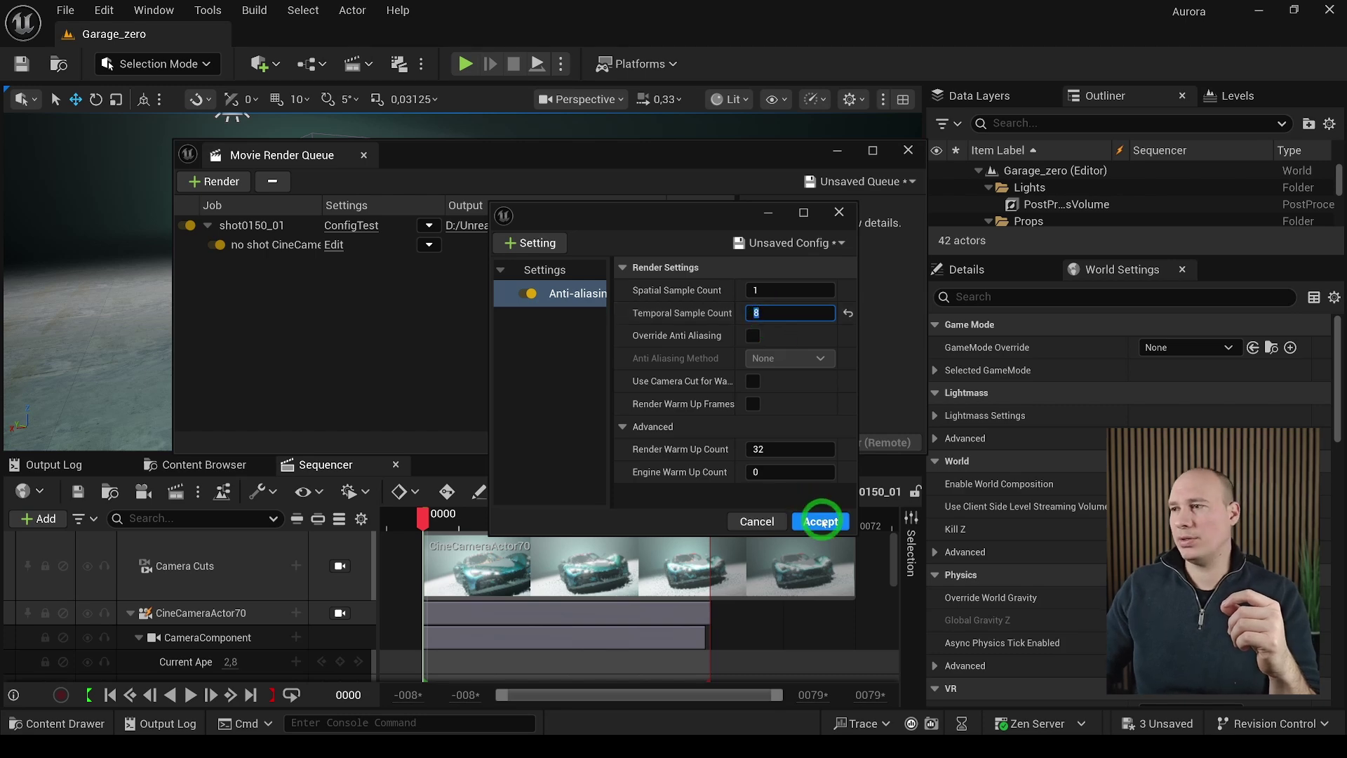
{"action": "left_click", "coordinate": [817, 520]}
{"action": "left_click", "coordinate": [743, 442]}
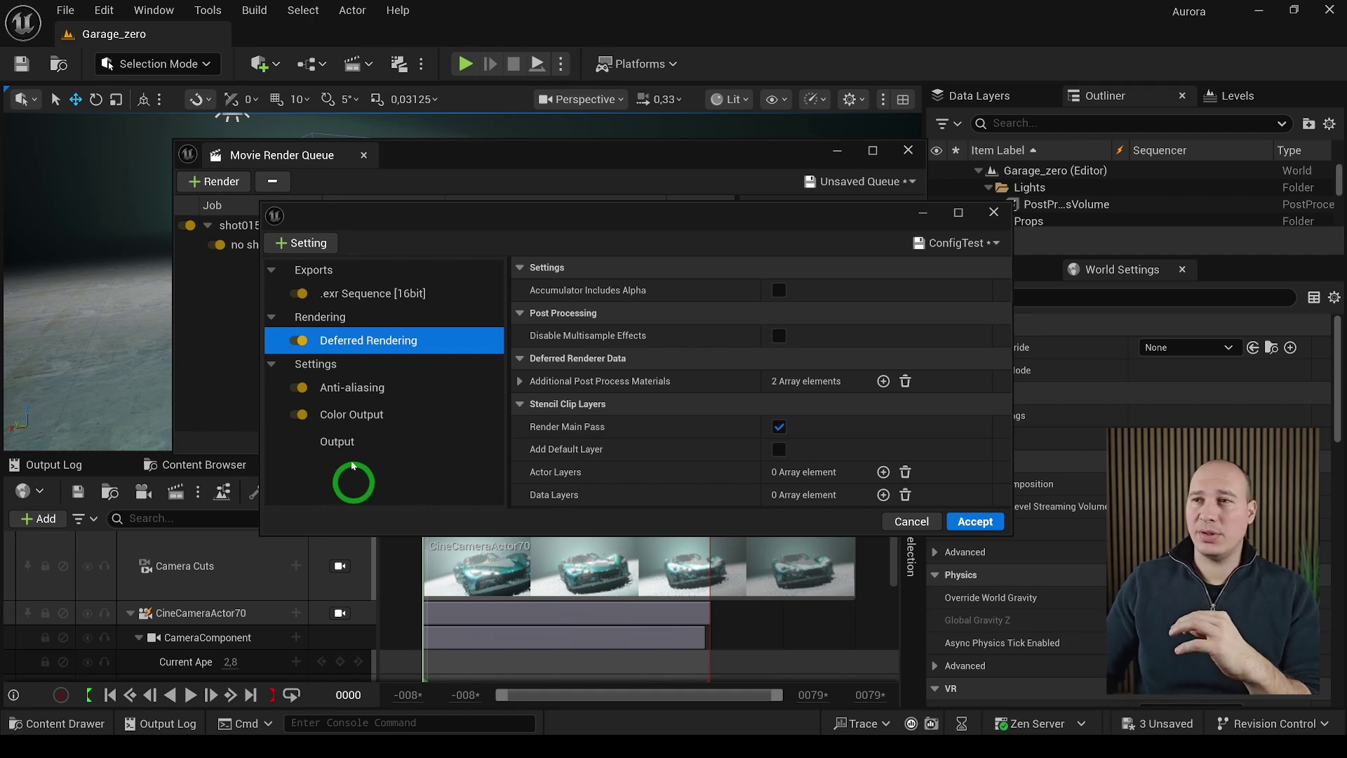
Replace Deferred Rendering with the Path Tracer in the ConfigTest configuration and enable its Reference Motion Blur
{"action": "left_click", "coordinate": [309, 244]}
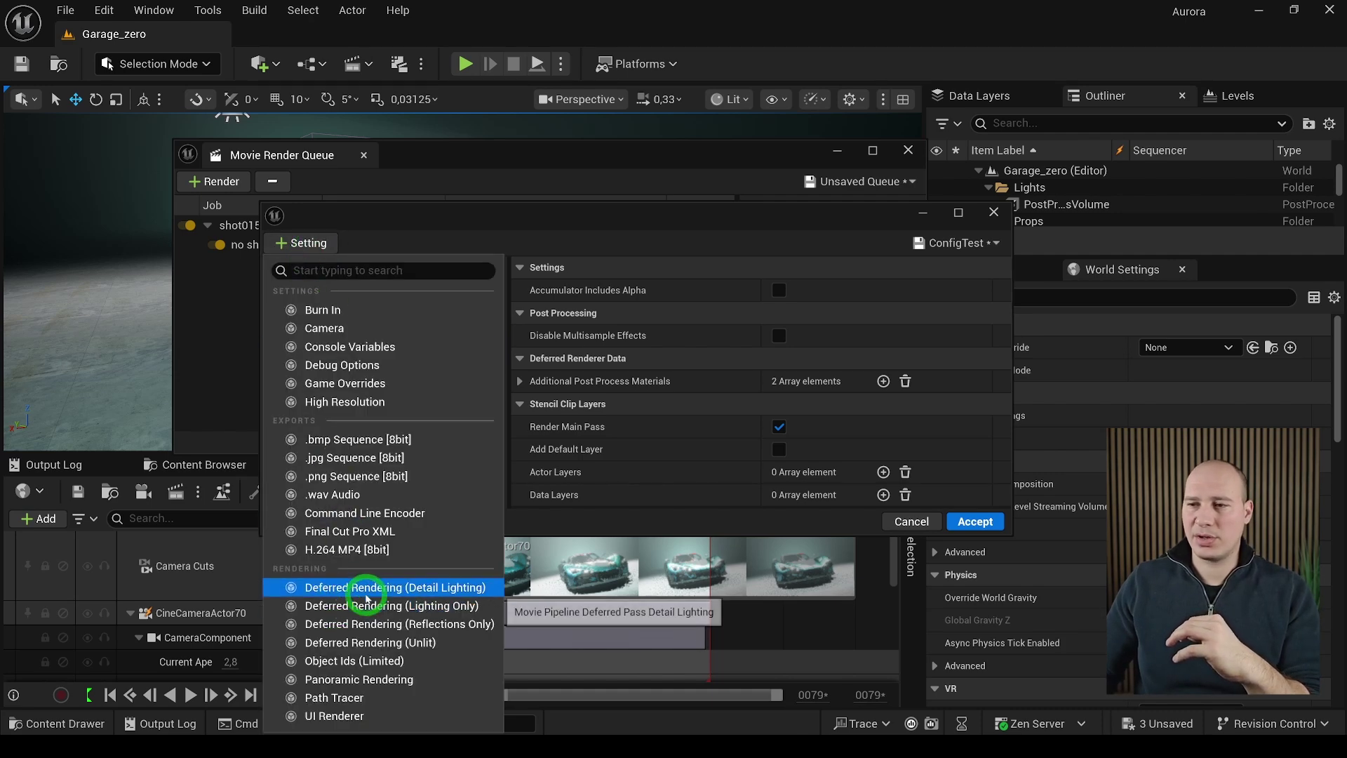
{"action": "left_click", "coordinate": [359, 698]}
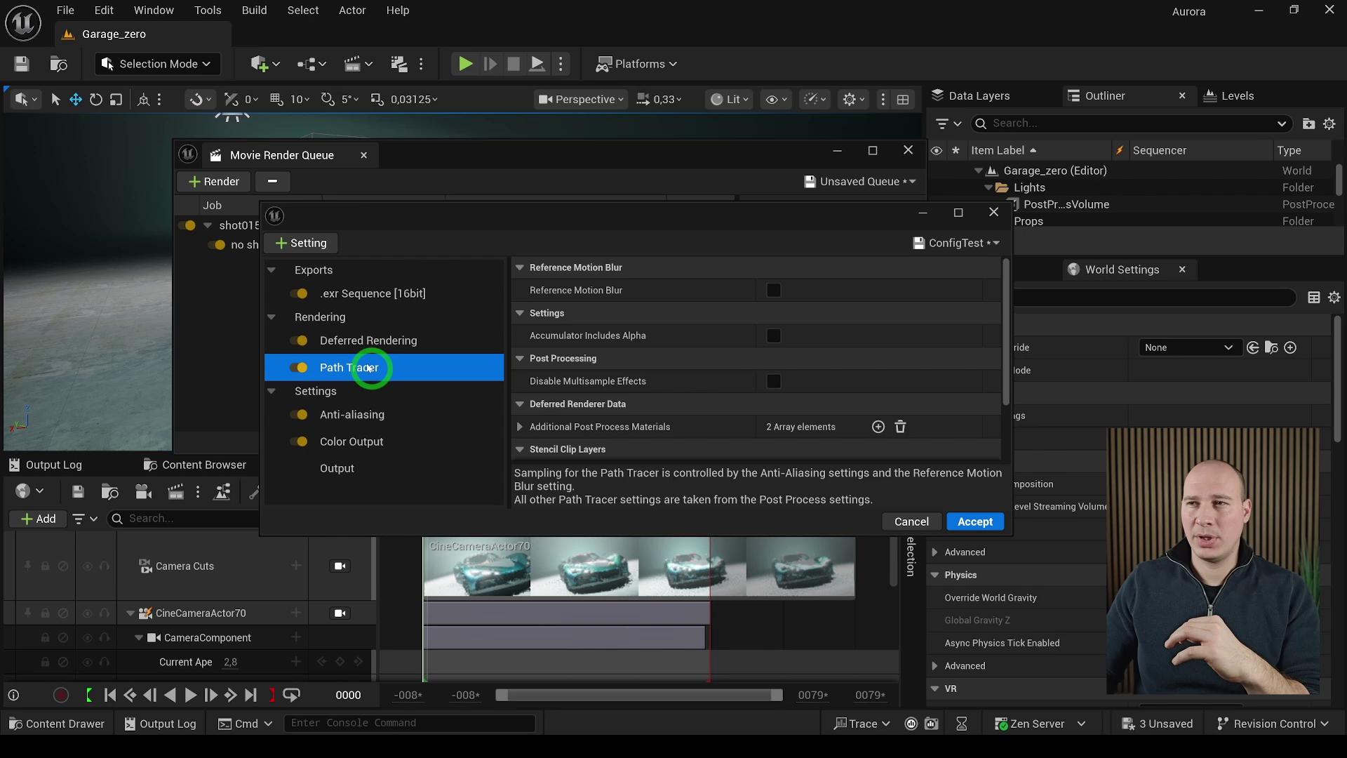
{"action": "left_click", "coordinate": [372, 341]}
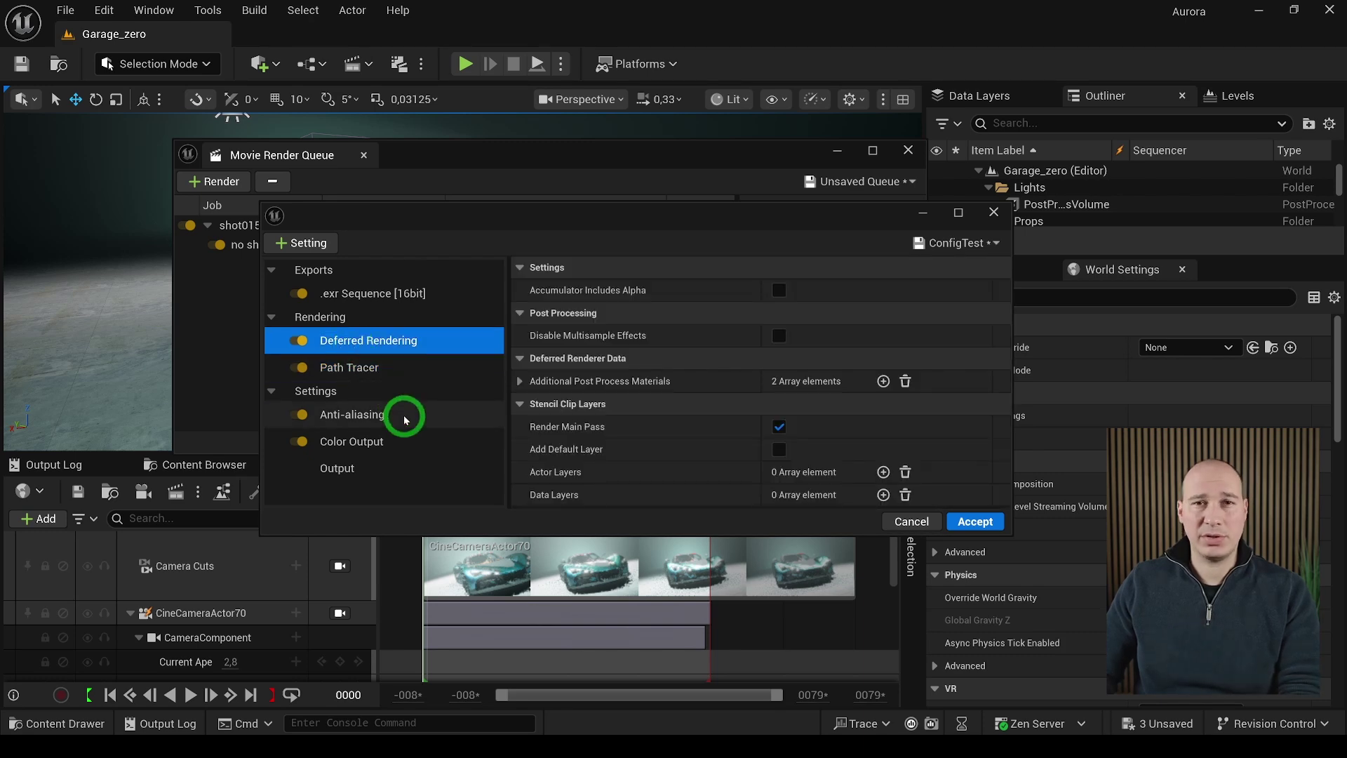
{"action": "key", "text": "Delete"}
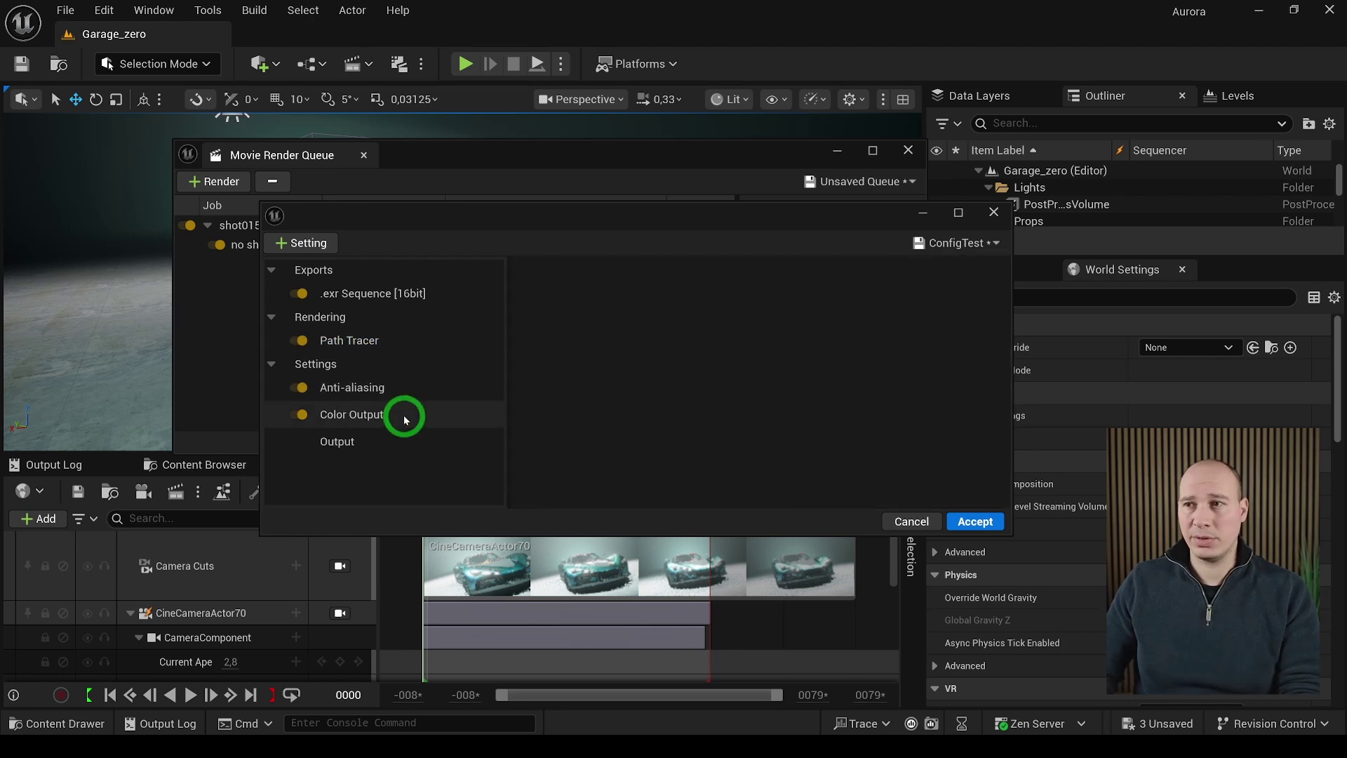
{"action": "left_click", "coordinate": [371, 350]}
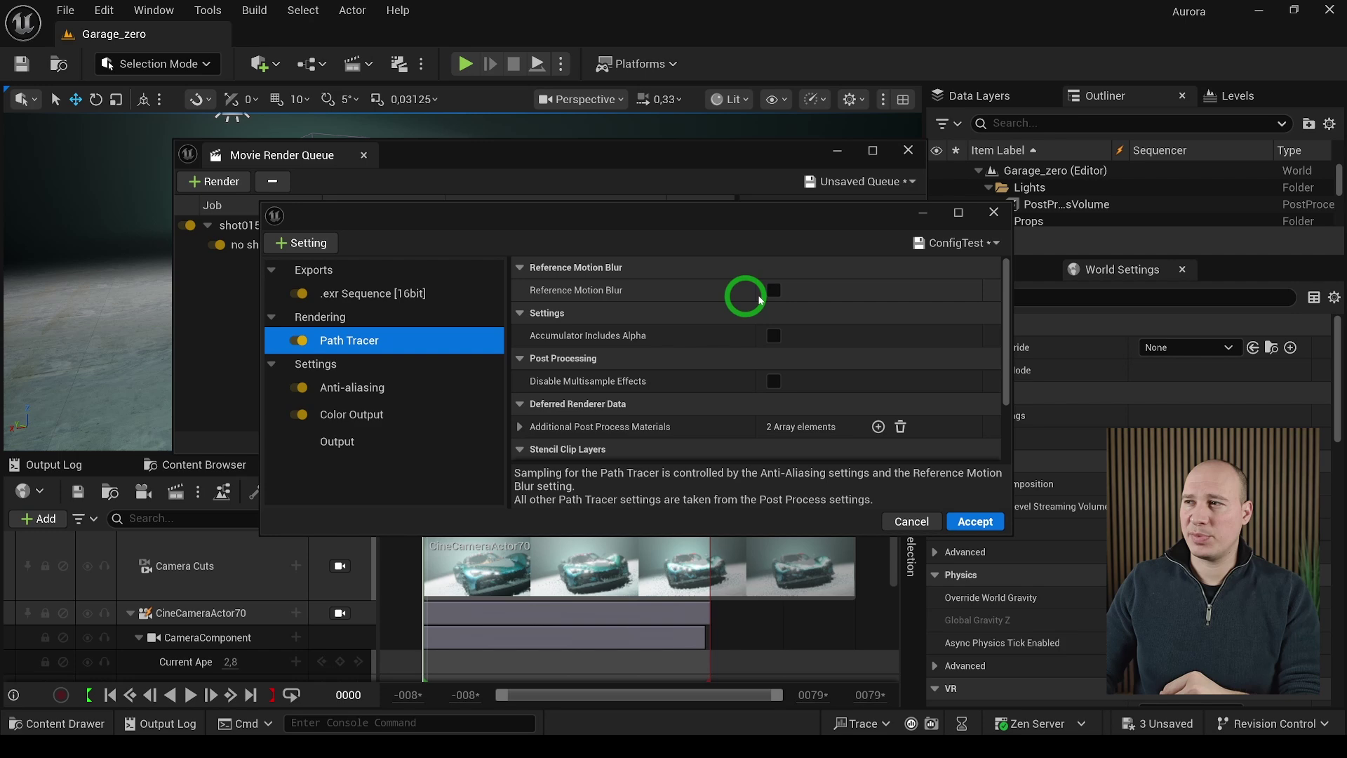
{"action": "left_click", "coordinate": [774, 291]}
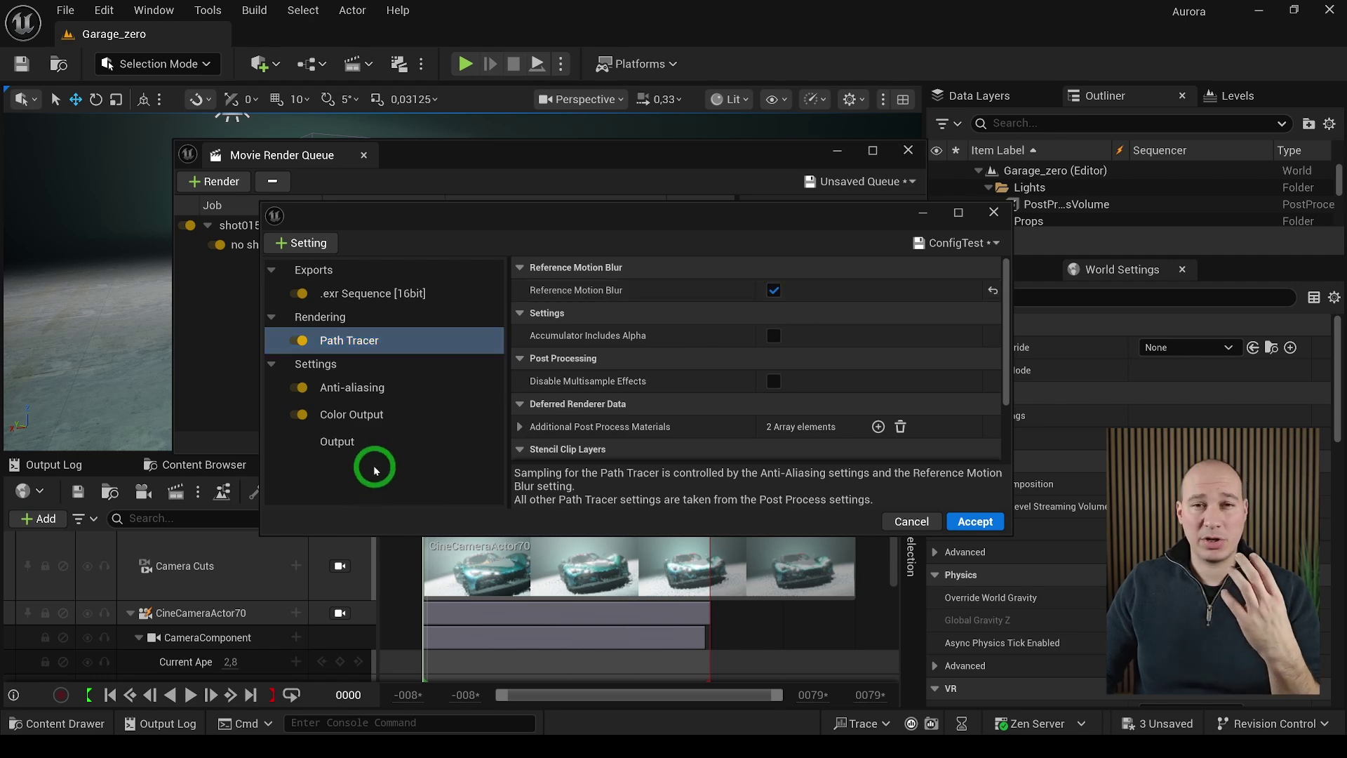
Set the ConfigTest temporal sample count to 512 with Override Anti Aliasing enabled, and start the local render
{"action": "left_click", "coordinate": [363, 395]}
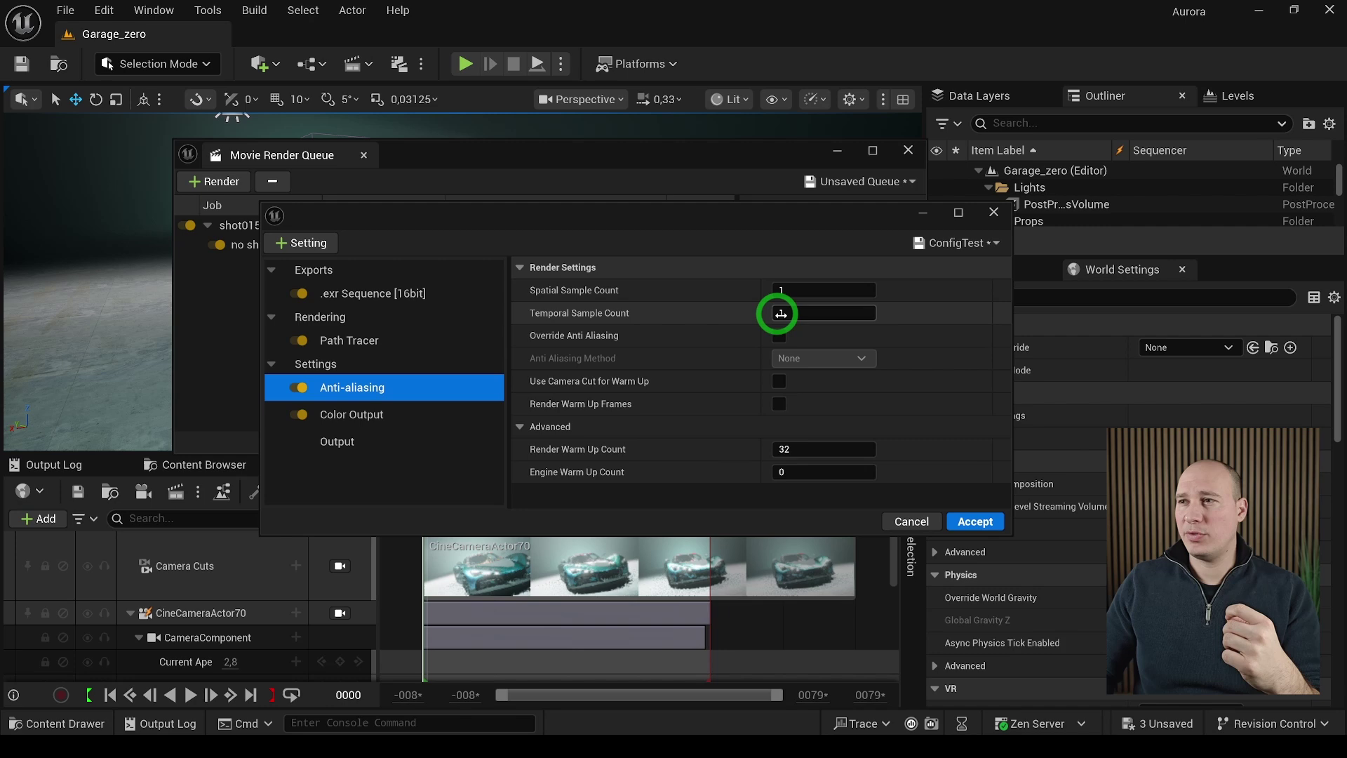
{"action": "left_click", "coordinate": [818, 316]}
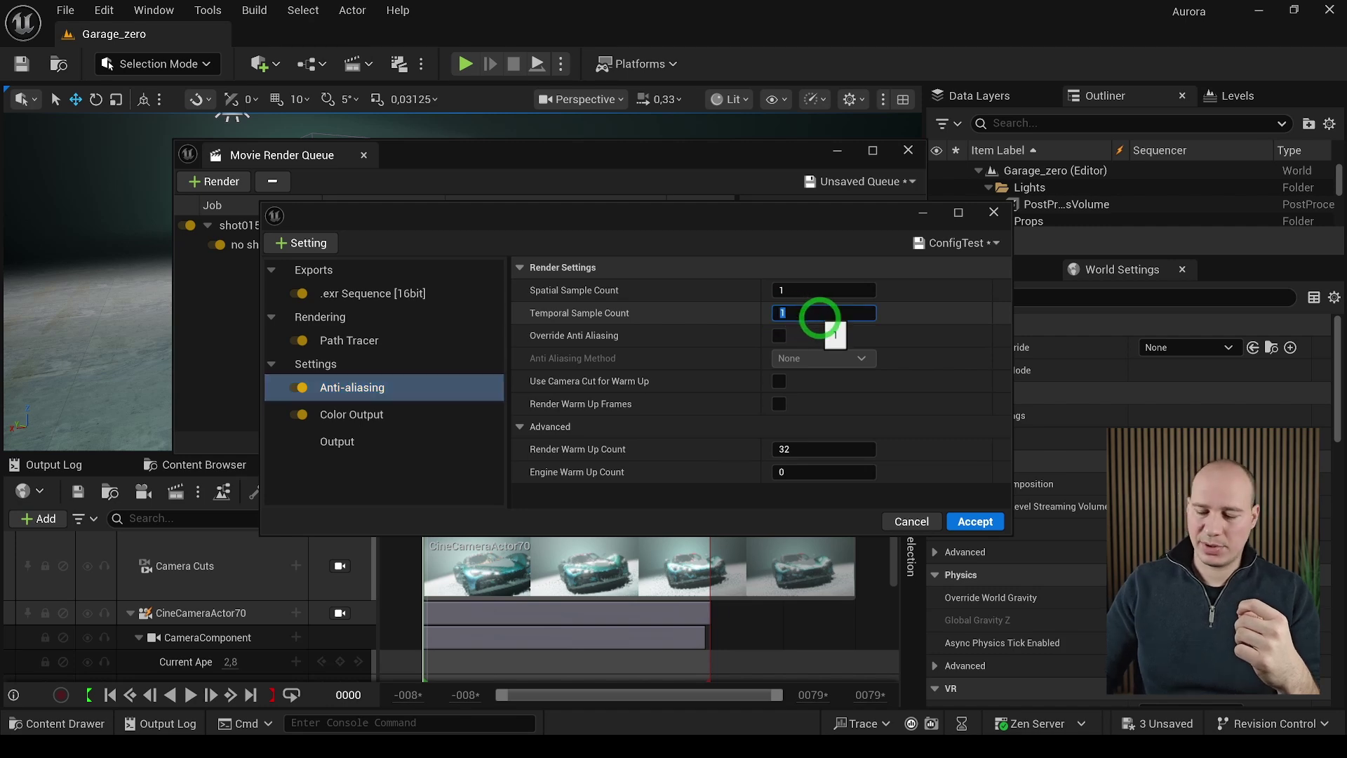
{"action": "type", "text": "512"}
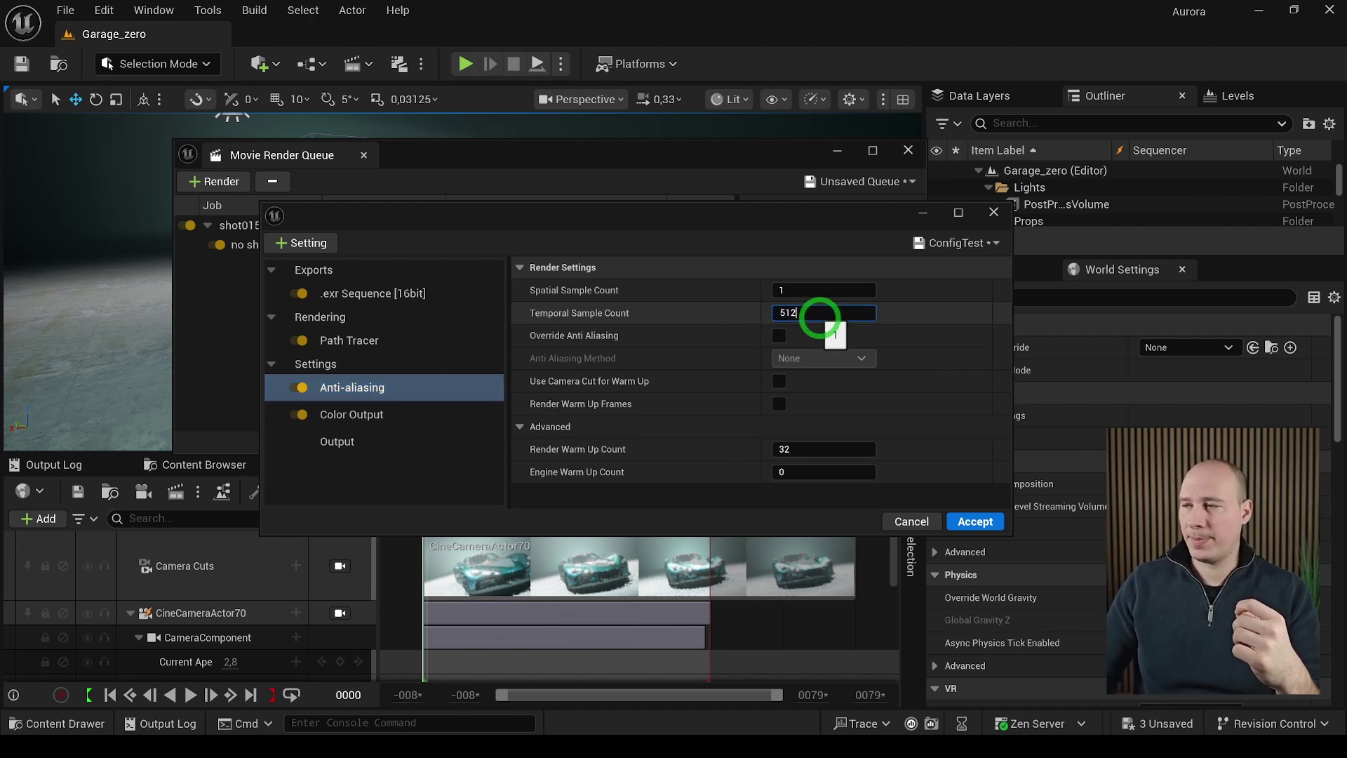
{"action": "key", "text": "Return"}
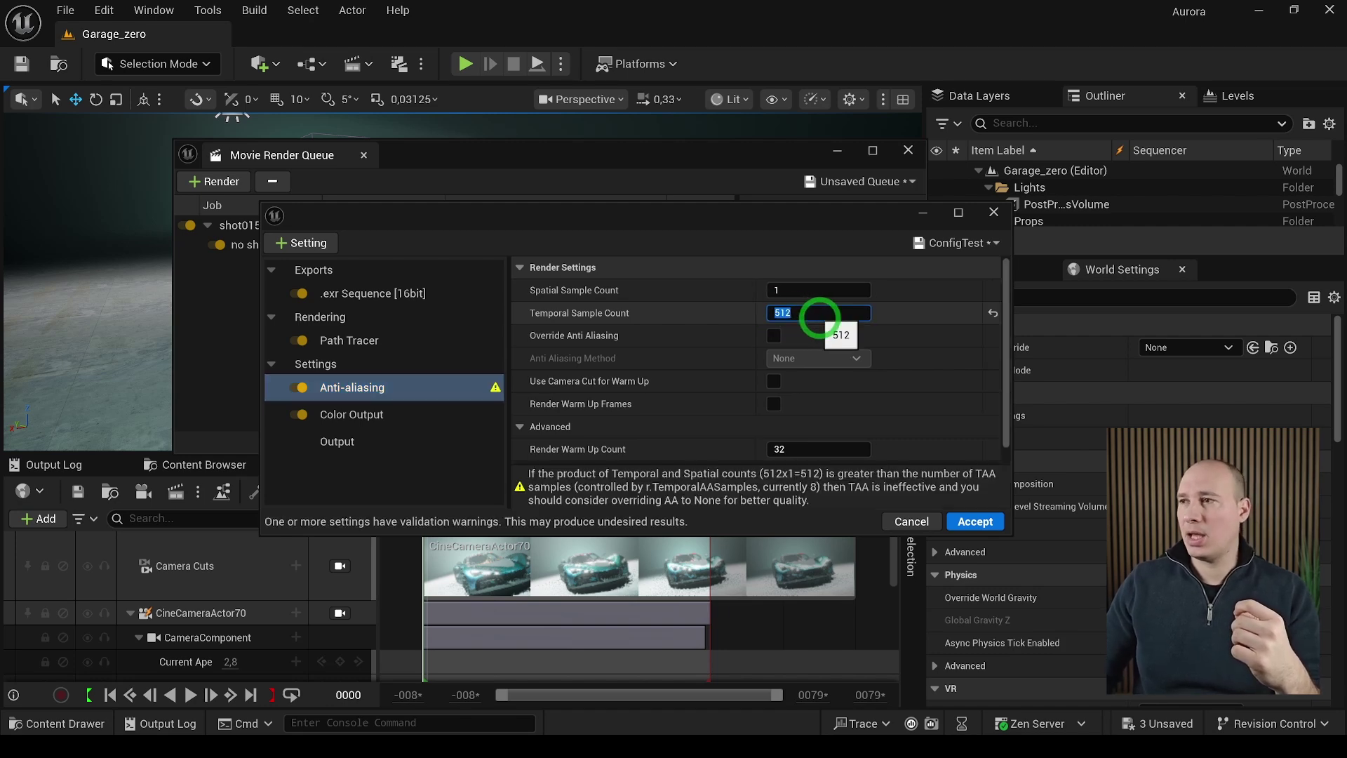
{"action": "left_click", "coordinate": [775, 338]}
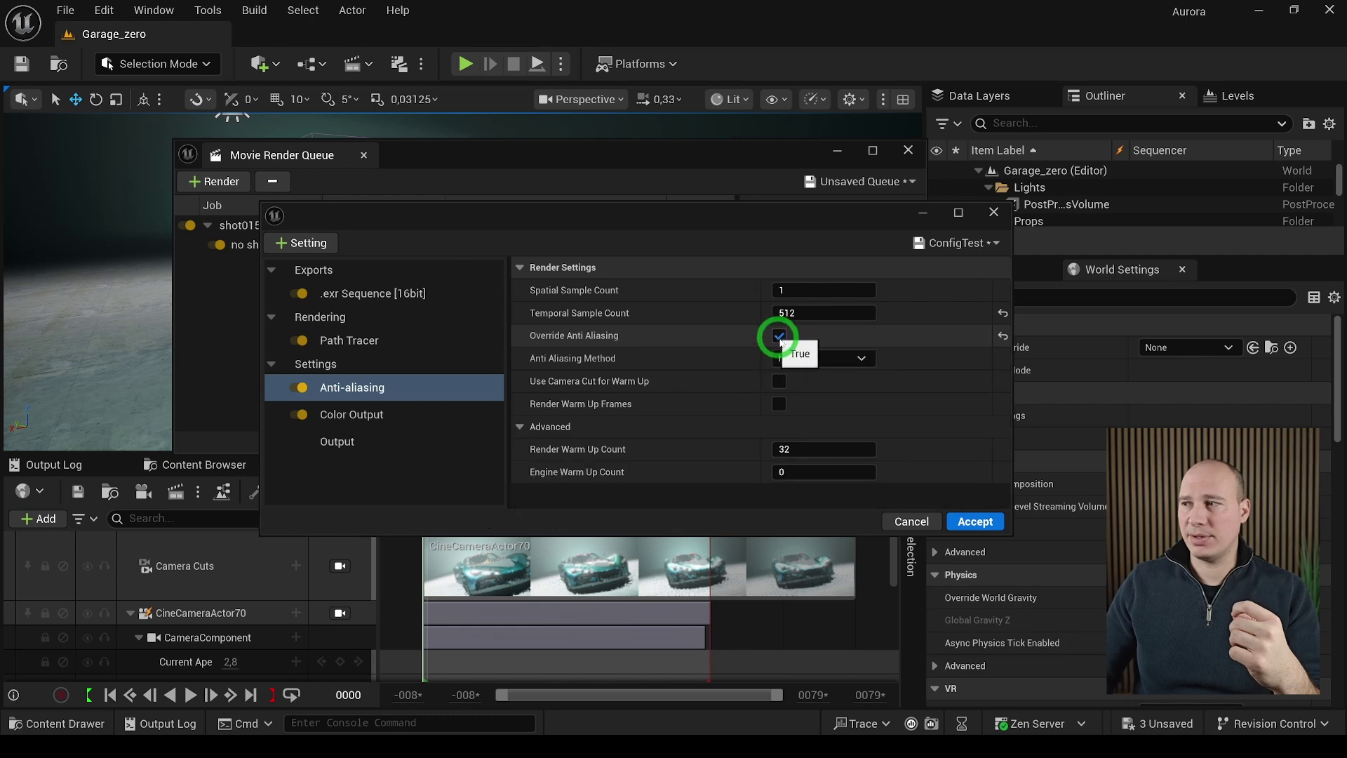
{"action": "left_click", "coordinate": [959, 520]}
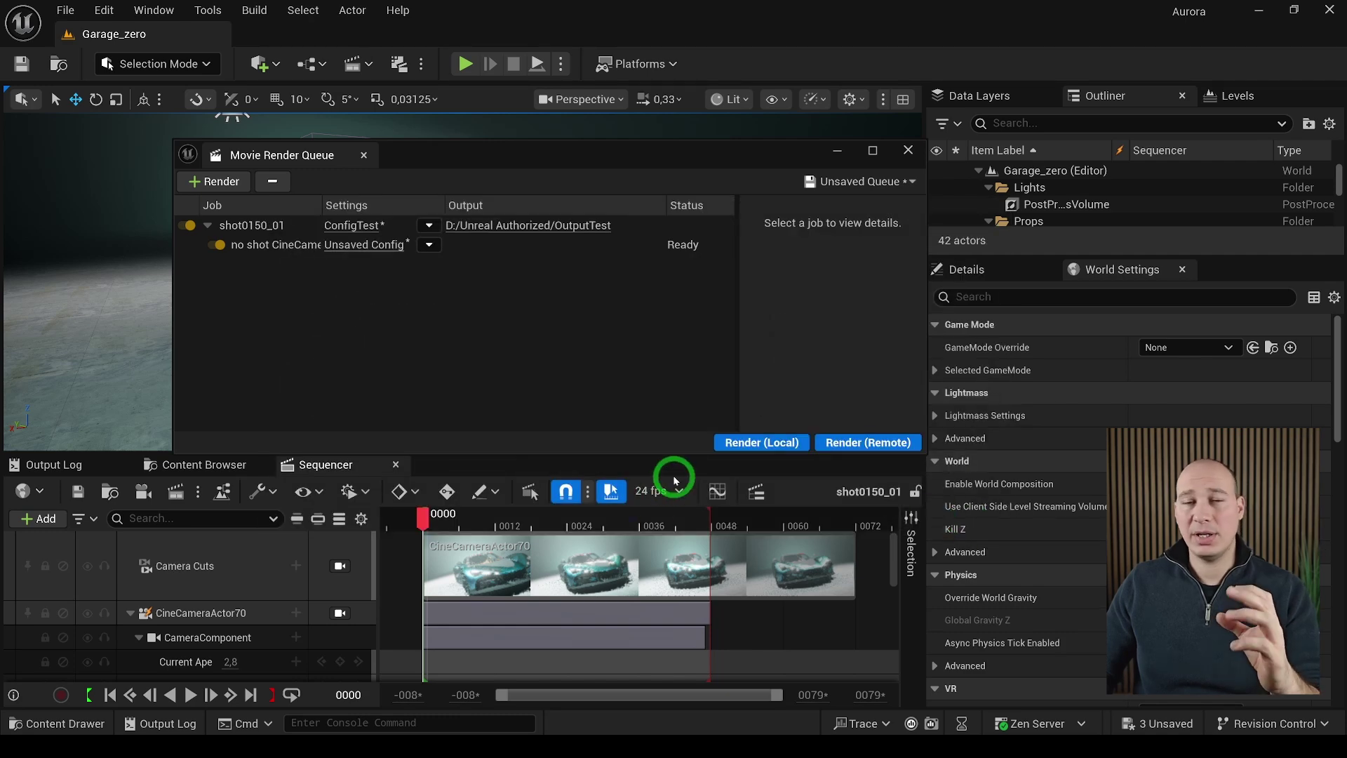
{"action": "left_click", "coordinate": [737, 446]}
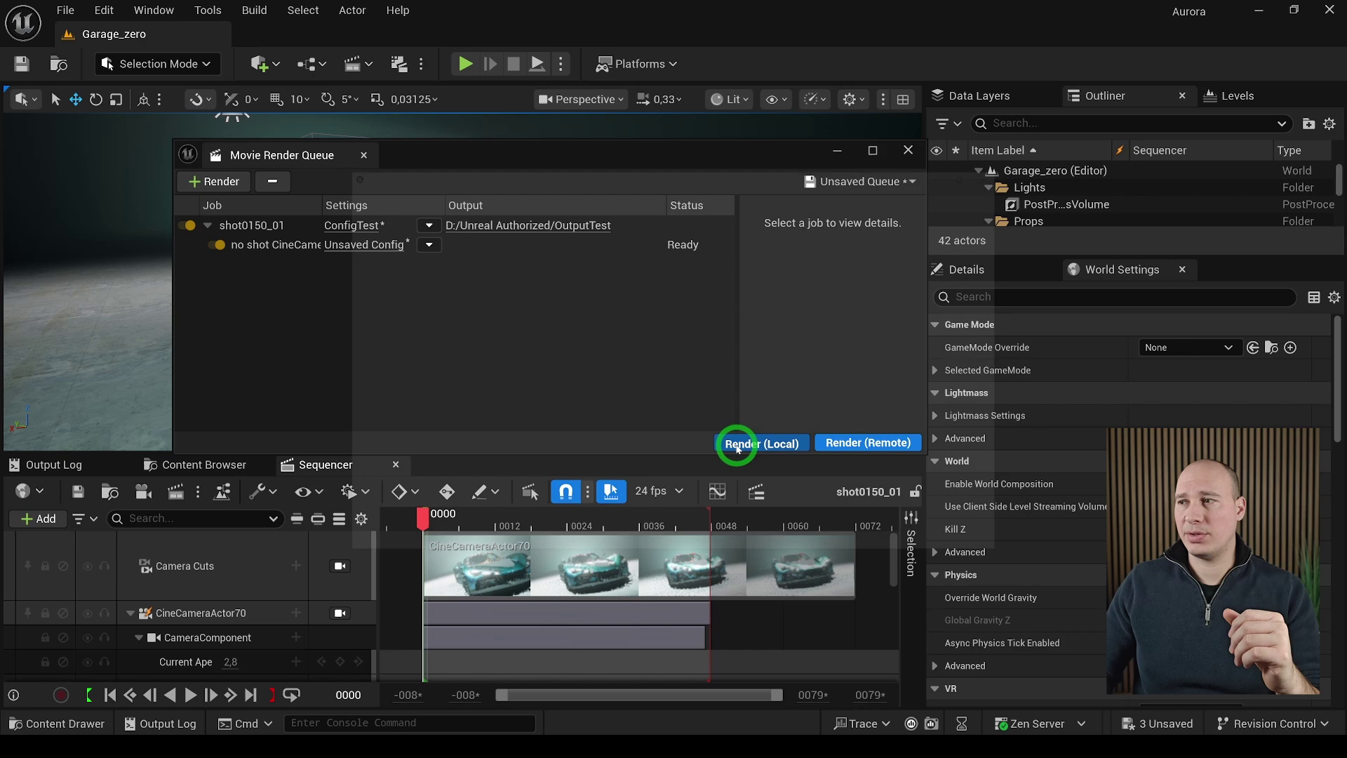